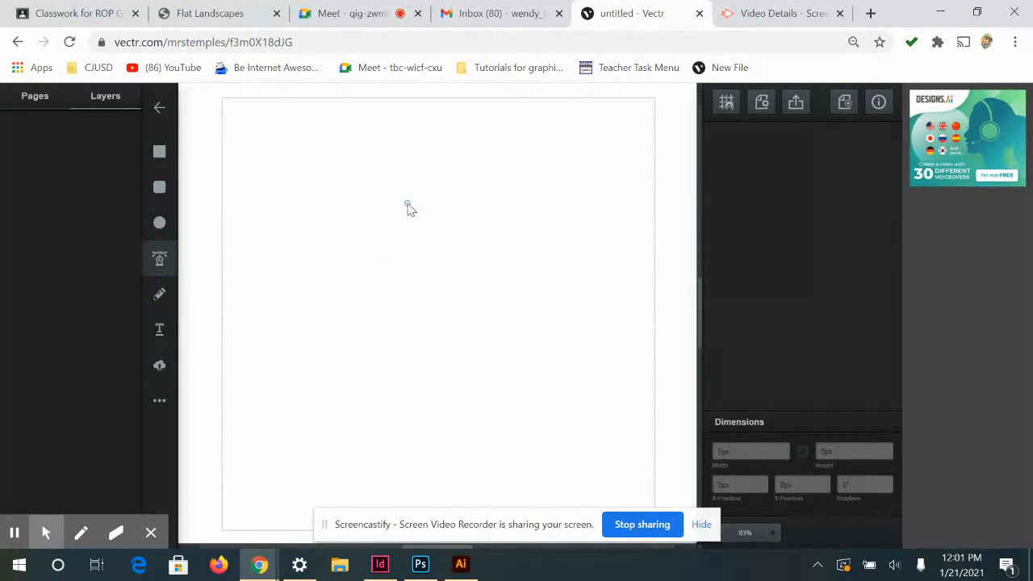
- Draw a straight vertical path about 206 px tall in the upper middle of the page for the tree trunk
{"action": "left_click", "coordinate": [407, 203]}
{"action": "left_click", "coordinate": [412, 327]}
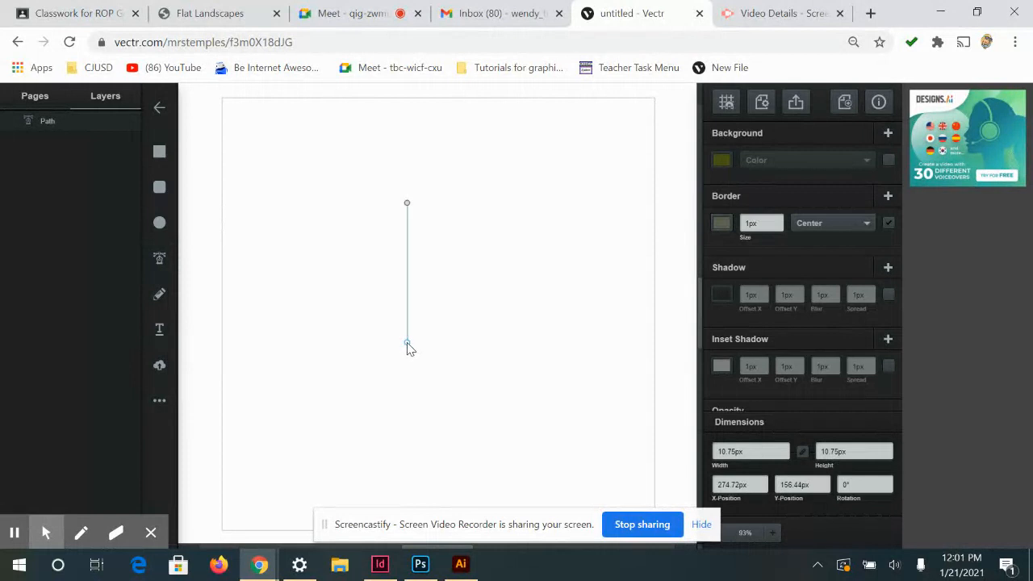
{"action": "left_click", "coordinate": [407, 342]}
{"action": "key", "text": "Escape"}
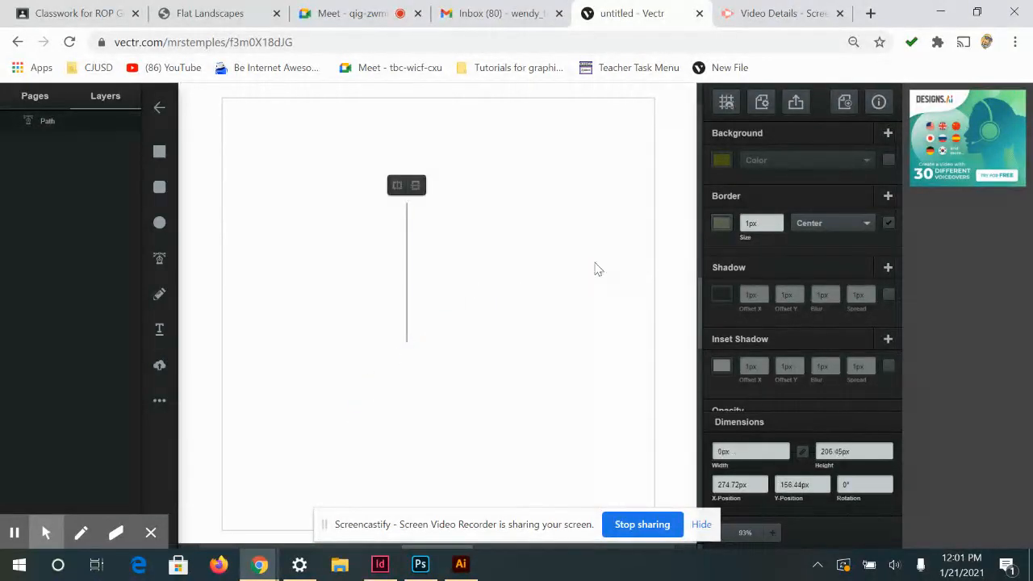
- Try to colour the trunk path brown with a background fill of #6b4a0d
{"action": "left_click", "coordinate": [722, 162]}
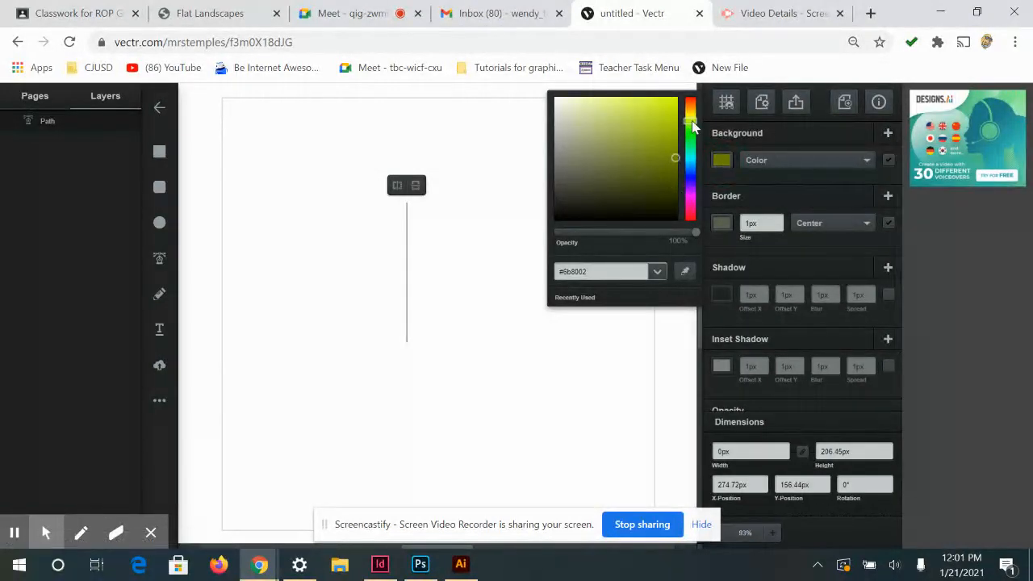
{"action": "left_click_drag", "start_coordinate": [690, 119], "coordinate": [688, 118]}
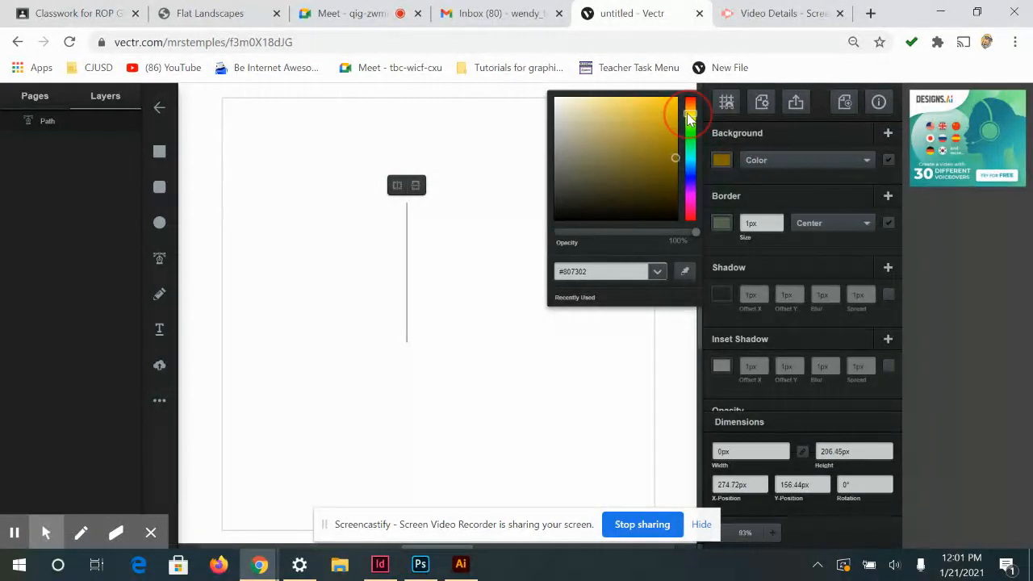
{"action": "left_click_drag", "start_coordinate": [664, 156], "coordinate": [663, 168]}
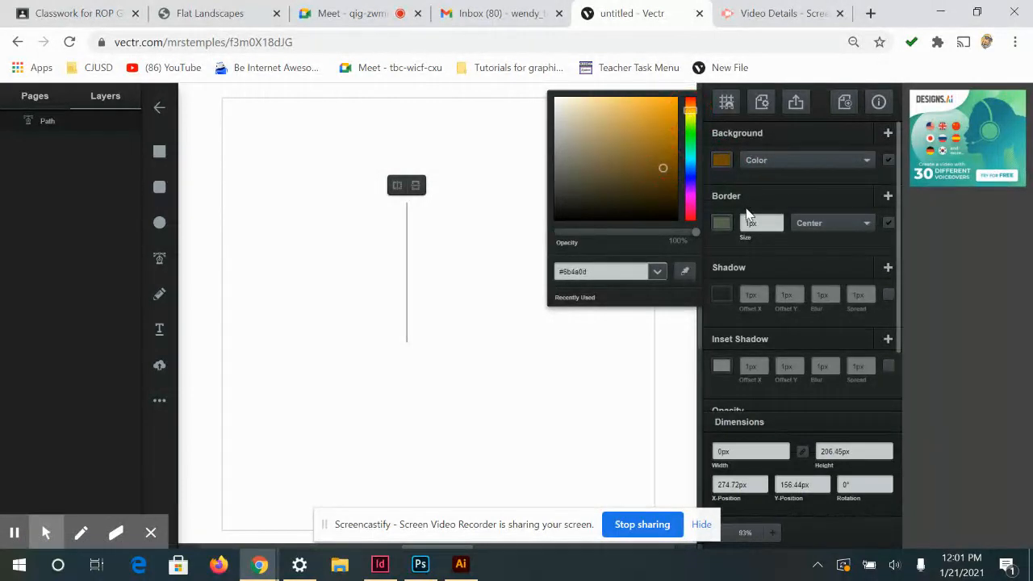
- Thicken the trunk path by setting its border size to 10 px
{"action": "left_click", "coordinate": [778, 220]}
{"action": "left_click", "coordinate": [779, 220]}
{"action": "left_click", "coordinate": [779, 220]}
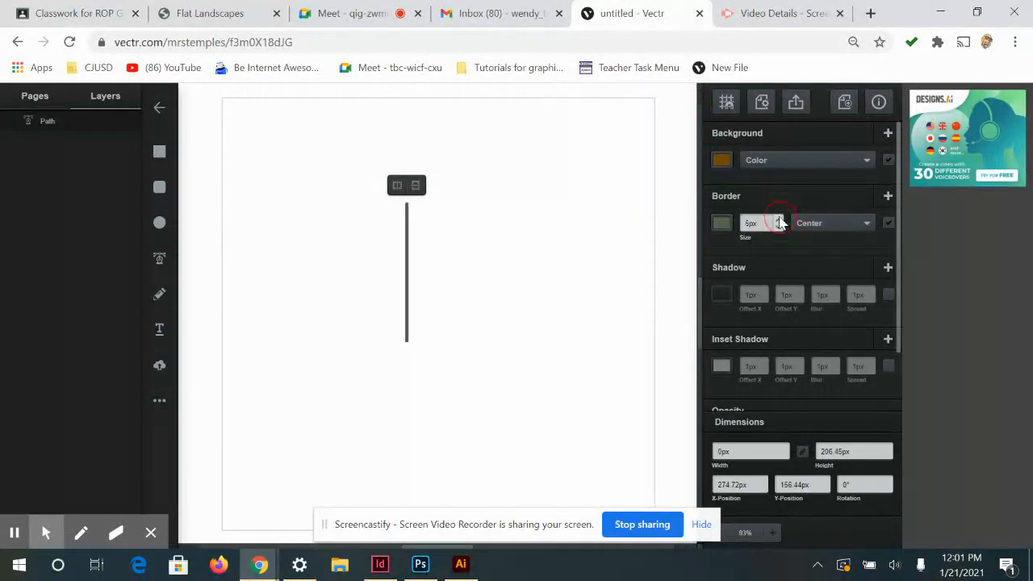
{"action": "left_click", "coordinate": [780, 220]}
{"action": "left_click", "coordinate": [779, 220]}
{"action": "left_click", "coordinate": [780, 221]}
{"action": "left_click", "coordinate": [779, 220]}
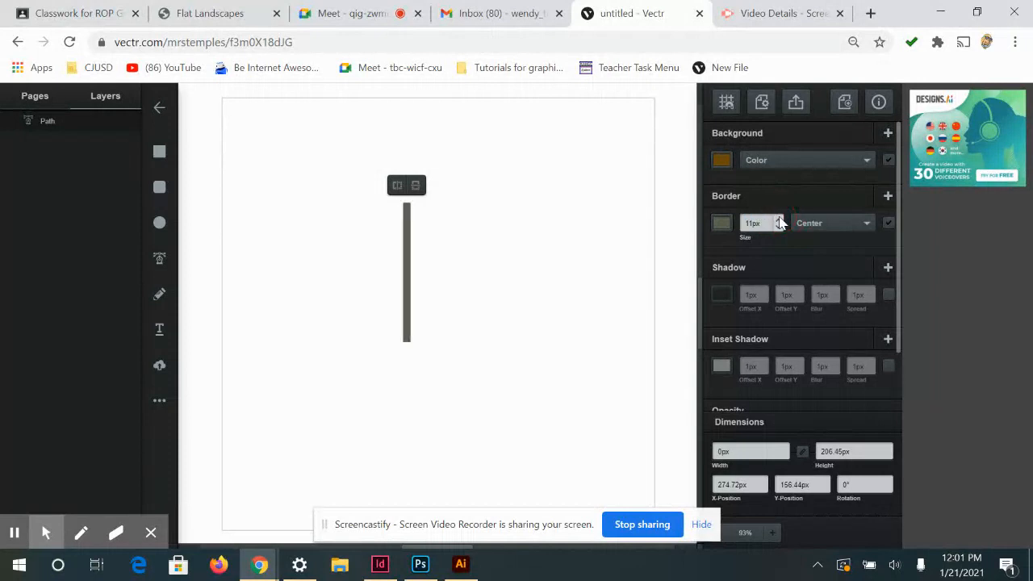
{"action": "left_click", "coordinate": [779, 228]}
- Try lighter orange-brown shades for the trunk's background fill
{"action": "left_click", "coordinate": [721, 159]}
{"action": "mouse_move", "coordinate": [667, 151]}
{"action": "left_mouse_down"}
{"action": "mouse_move", "coordinate": [663, 135]}
{"action": "mouse_move", "coordinate": [653, 139]}
{"action": "left_mouse_up"}
{"action": "left_click", "coordinate": [408, 279]}
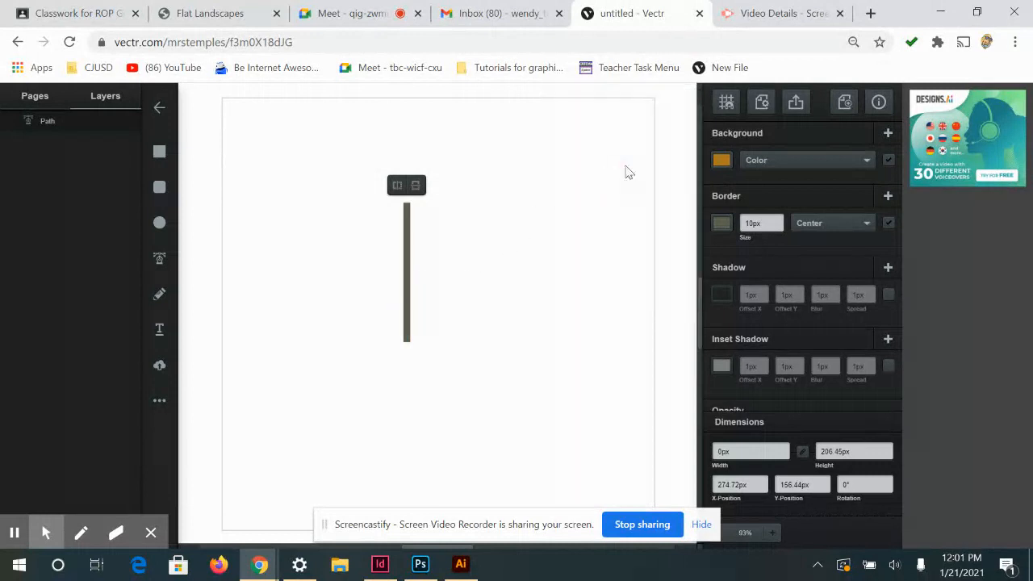
{"action": "left_click", "coordinate": [720, 162]}
{"action": "left_click", "coordinate": [666, 154]}
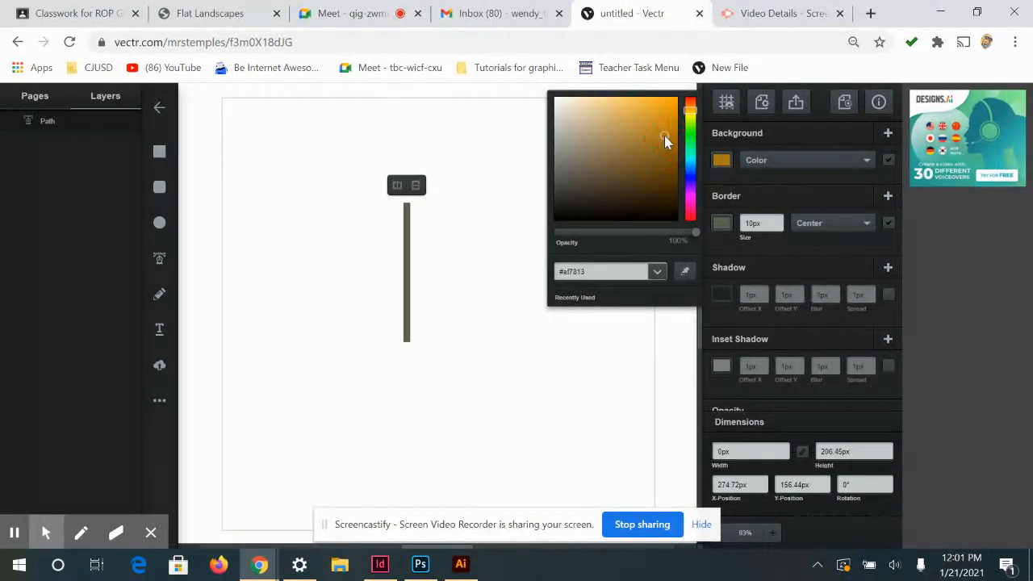
{"action": "left_click", "coordinate": [472, 245]}
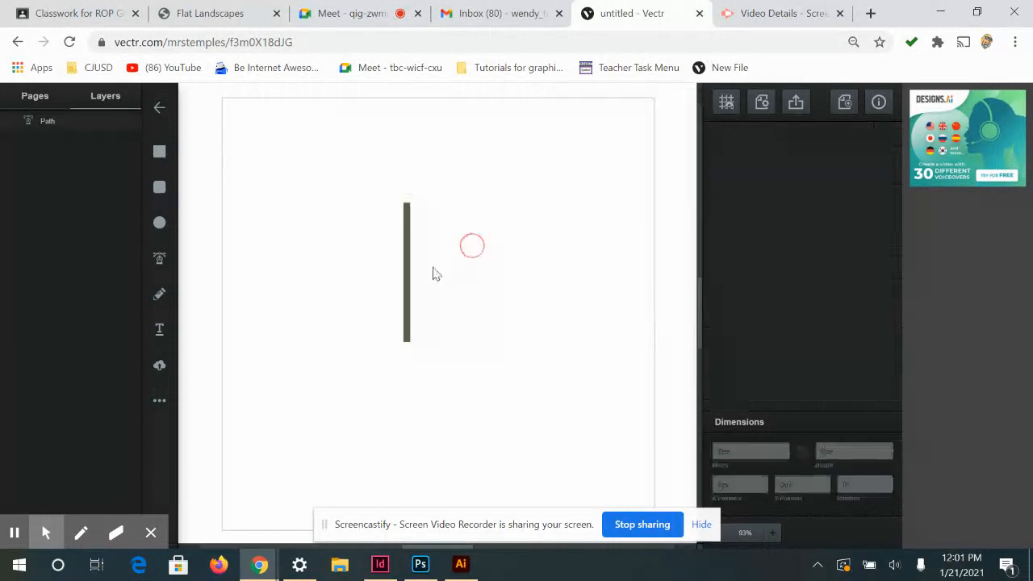
- Switch off the trunk's background fill and set its border colour to brown
{"action": "left_click", "coordinate": [406, 272]}
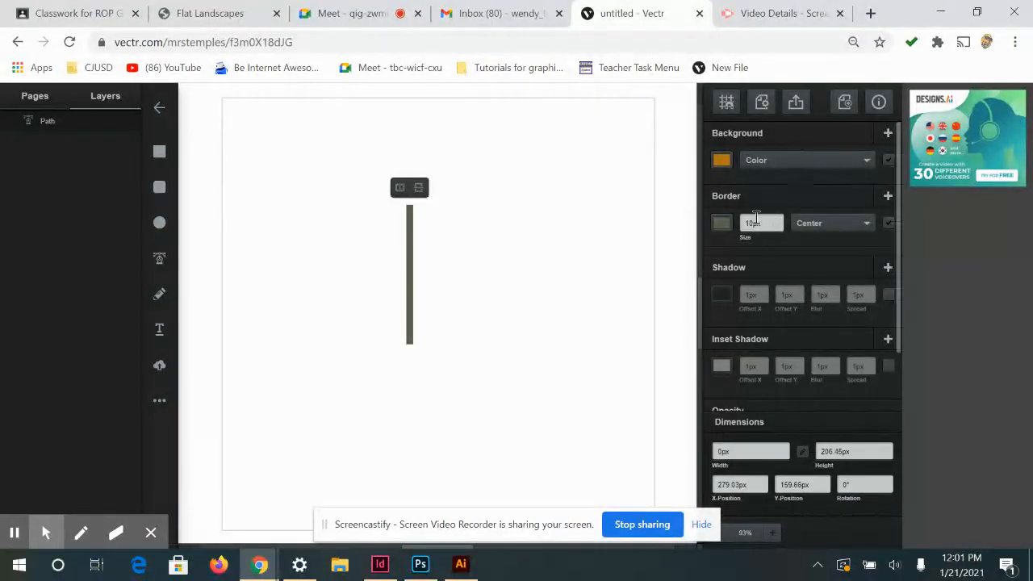
{"action": "left_click", "coordinate": [887, 161]}
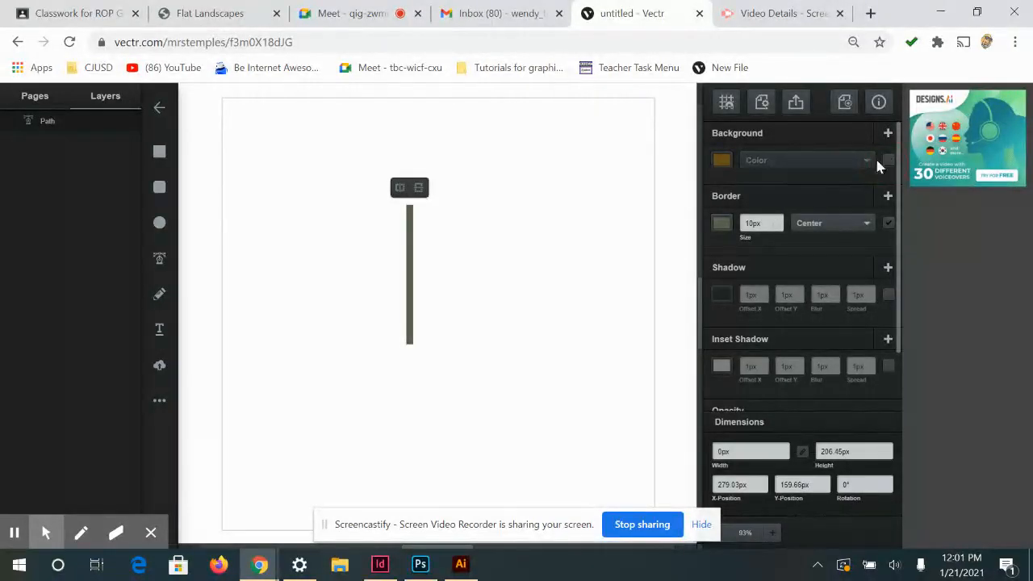
{"action": "left_click", "coordinate": [721, 226]}
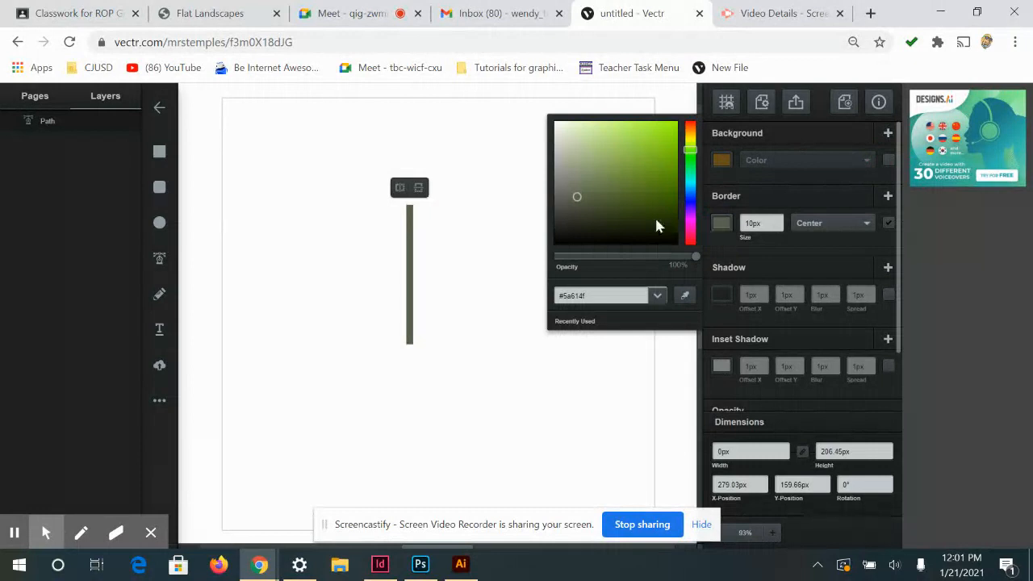
{"action": "mouse_move", "coordinate": [692, 163]}
{"action": "left_mouse_down"}
{"action": "mouse_move", "coordinate": [688, 133]}
{"action": "mouse_move", "coordinate": [675, 185]}
{"action": "left_mouse_up"}
{"action": "left_click", "coordinate": [670, 161]}
{"action": "left_click", "coordinate": [321, 278]}
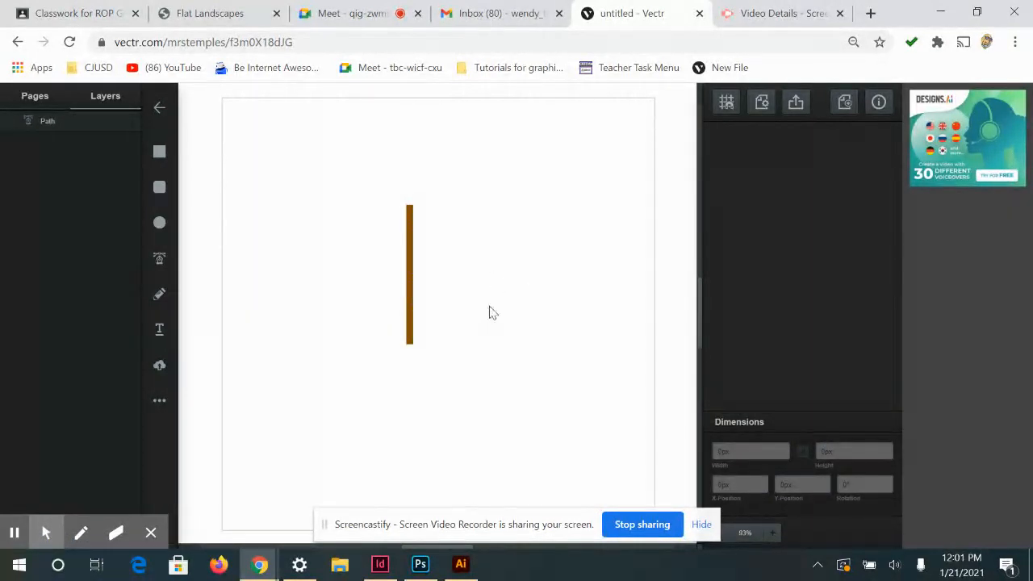
- Draw a short branch about 41 px wide and 33 px high, sloping down to the right from the upper trunk
{"action": "mouse_move", "coordinate": [50, 543]}
{"action": "left_click", "coordinate": [159, 258]}
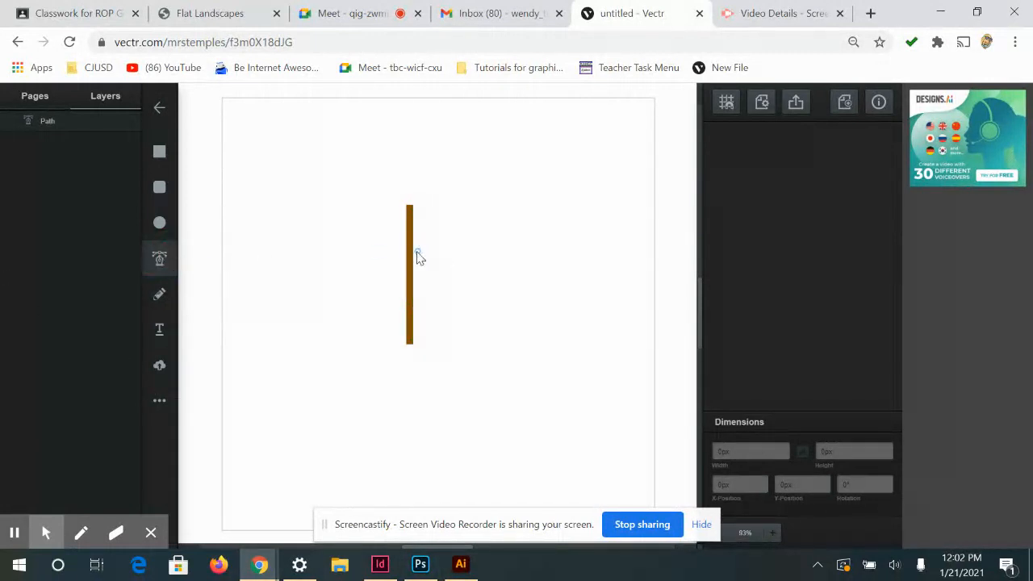
{"action": "left_click", "coordinate": [412, 244]}
{"action": "left_click", "coordinate": [440, 268]}
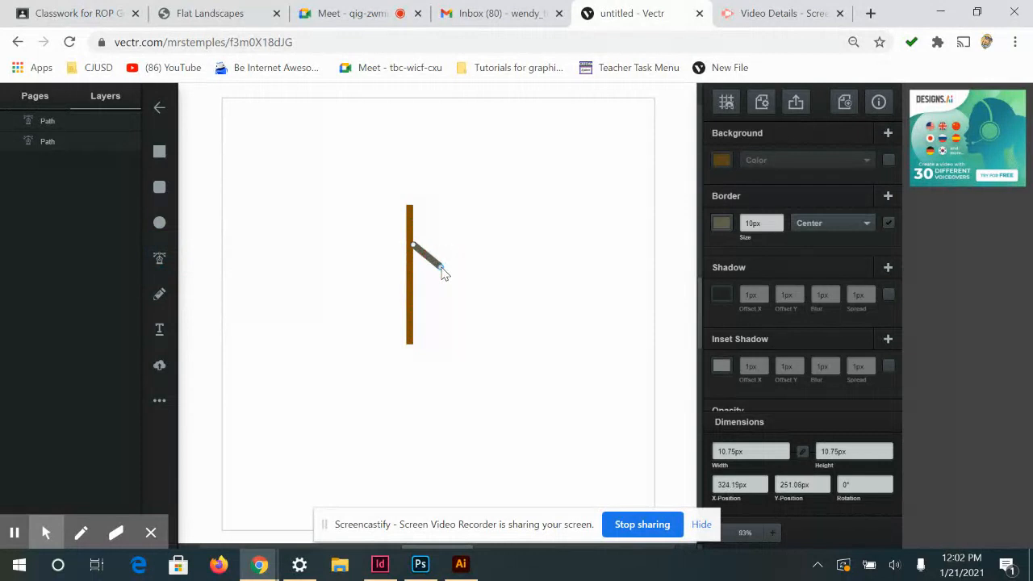
{"action": "left_click", "coordinate": [443, 268]}
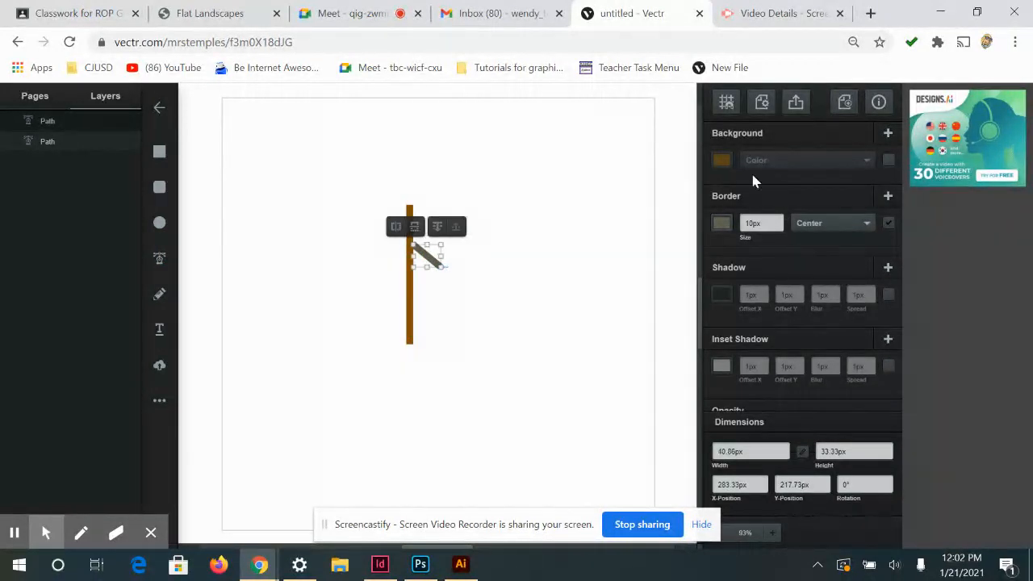
- Match the branch's border colour to the trunk by sampling its brown, and nudge the branch against the trunk
{"action": "left_click", "coordinate": [720, 223]}
{"action": "left_click", "coordinate": [684, 296]}
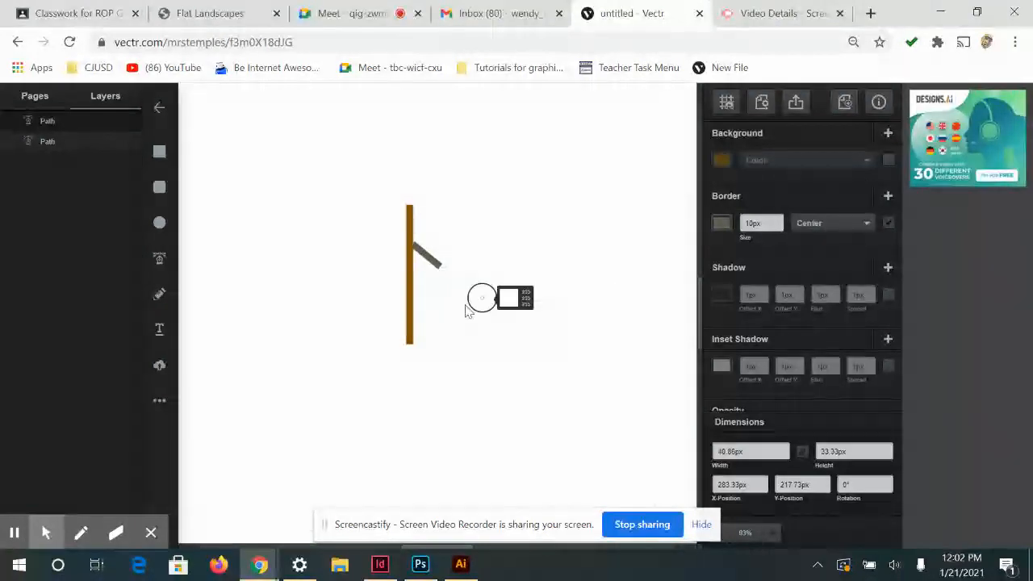
{"action": "left_click", "coordinate": [410, 295]}
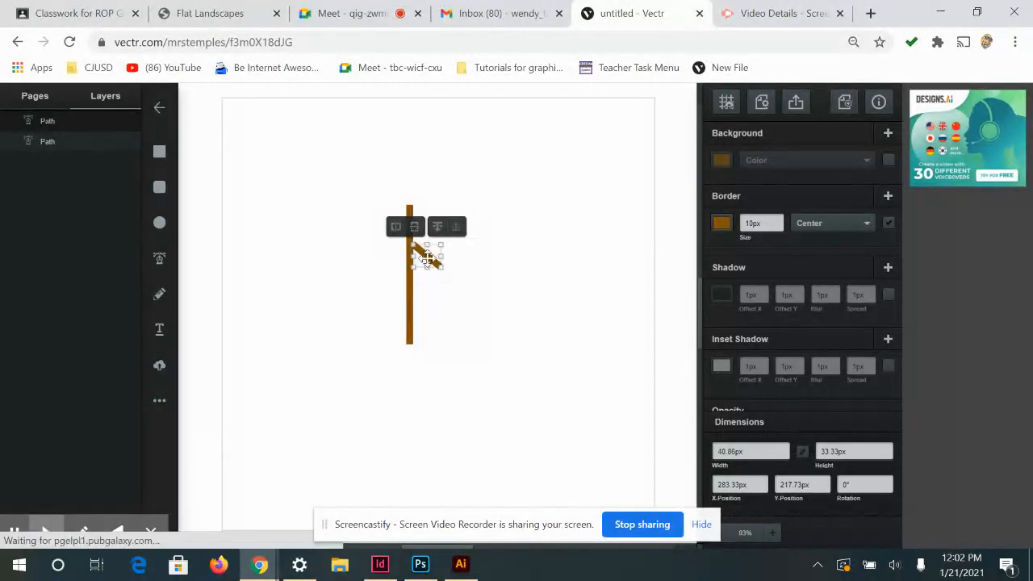
{"action": "left_click", "coordinate": [429, 257]}
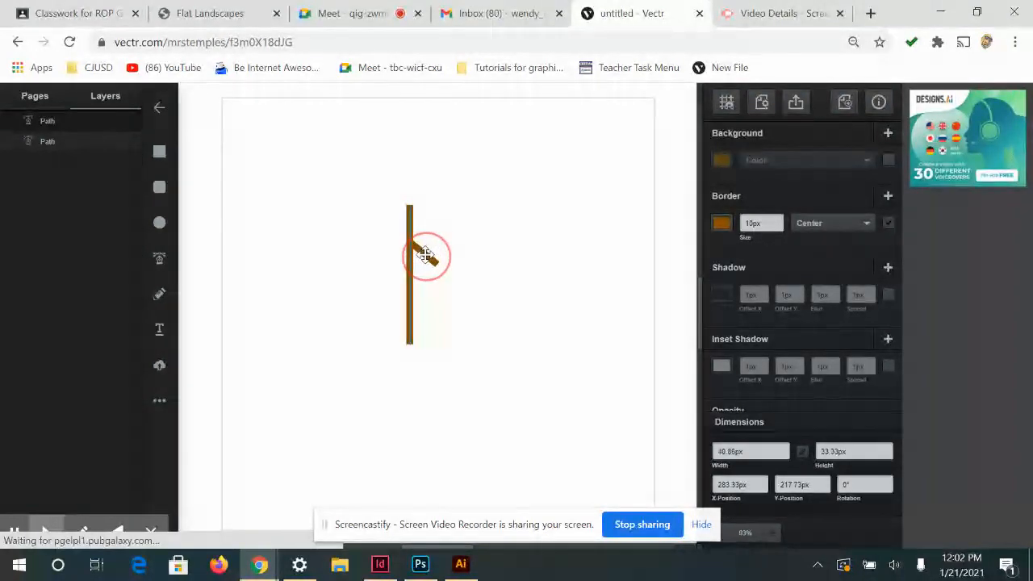
{"action": "left_click", "coordinate": [470, 326]}
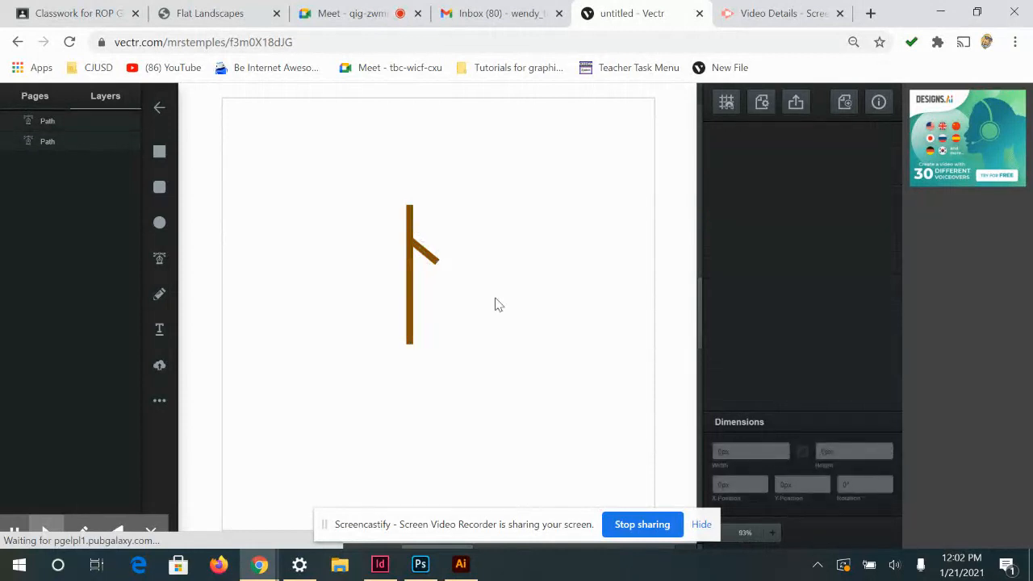
- Duplicate the branch three times and space the copies along the right side of the trunk
{"action": "left_click", "coordinate": [430, 257]}
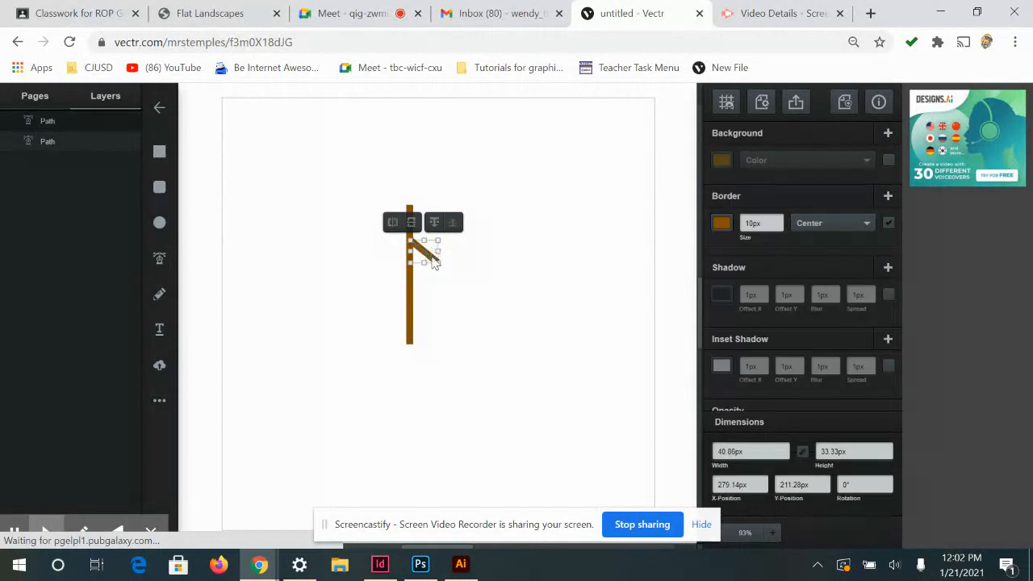
{"action": "left_click", "coordinate": [434, 260]}
{"action": "key", "text": "ctrl+d"}
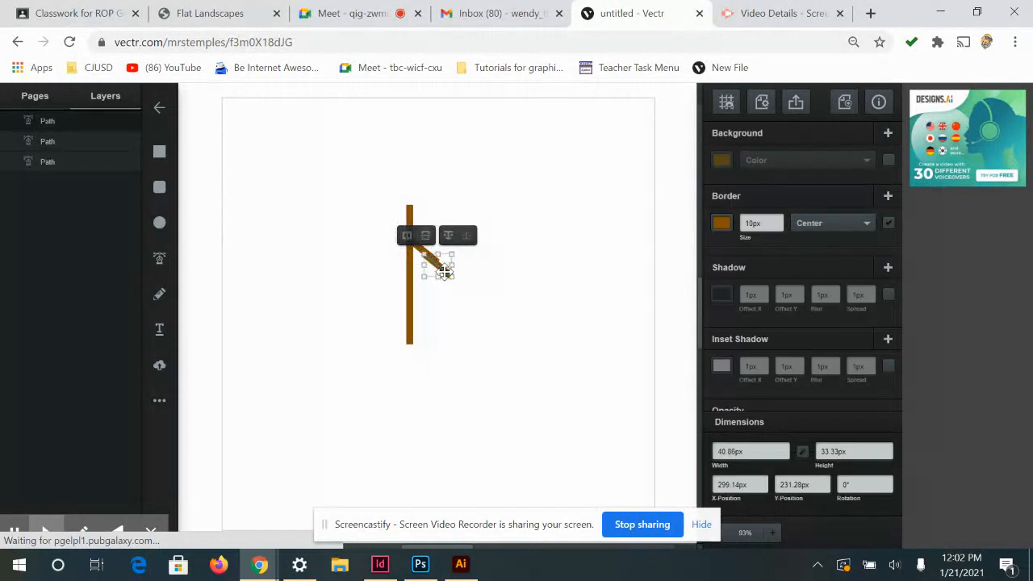
{"action": "left_click_drag", "start_coordinate": [444, 272], "coordinate": [429, 234]}
{"action": "key", "text": "ctrl+d"}
{"action": "key", "text": "ctrl+d"}
- Duplicate the four right-hand branches together, flip the copies horizontally and fit them against the trunk's left side
{"action": "left_click_drag", "start_coordinate": [439, 332], "coordinate": [434, 230]}
{"action": "key", "text": "ctrl+d"}
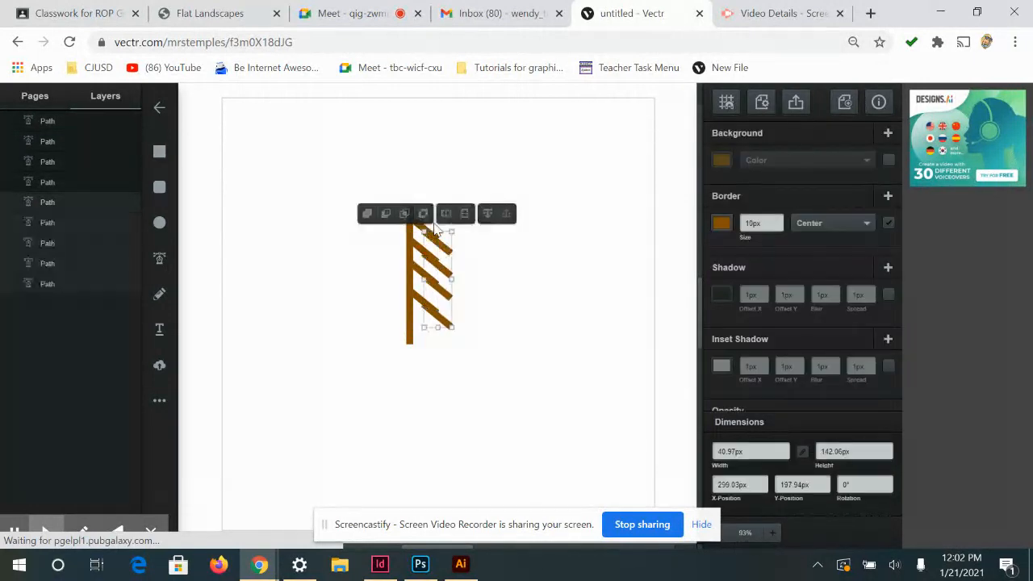
{"action": "right_click", "coordinate": [436, 273]}
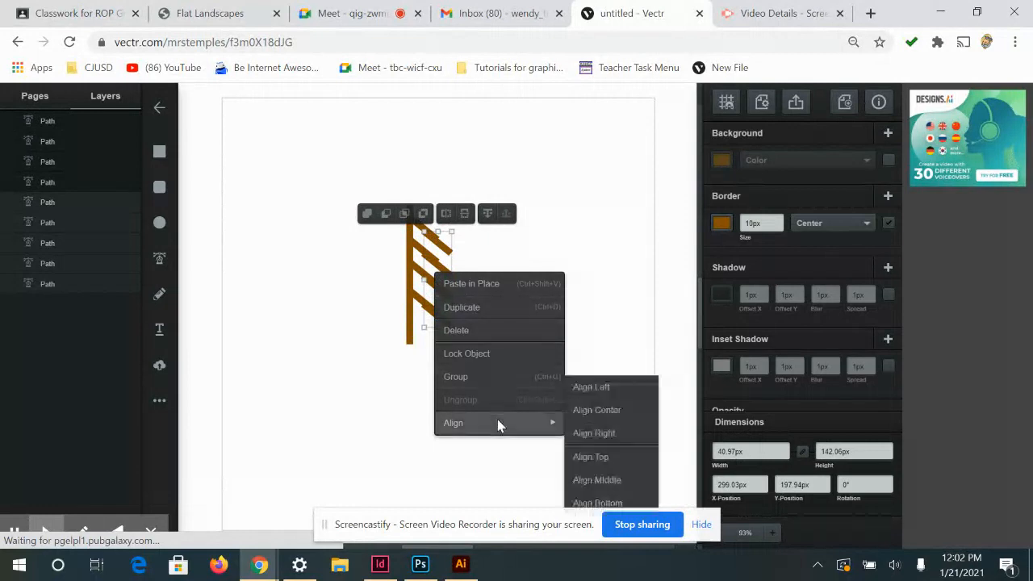
{"action": "left_click", "coordinate": [445, 216]}
{"action": "left_click_drag", "start_coordinate": [441, 257], "coordinate": [405, 248]}
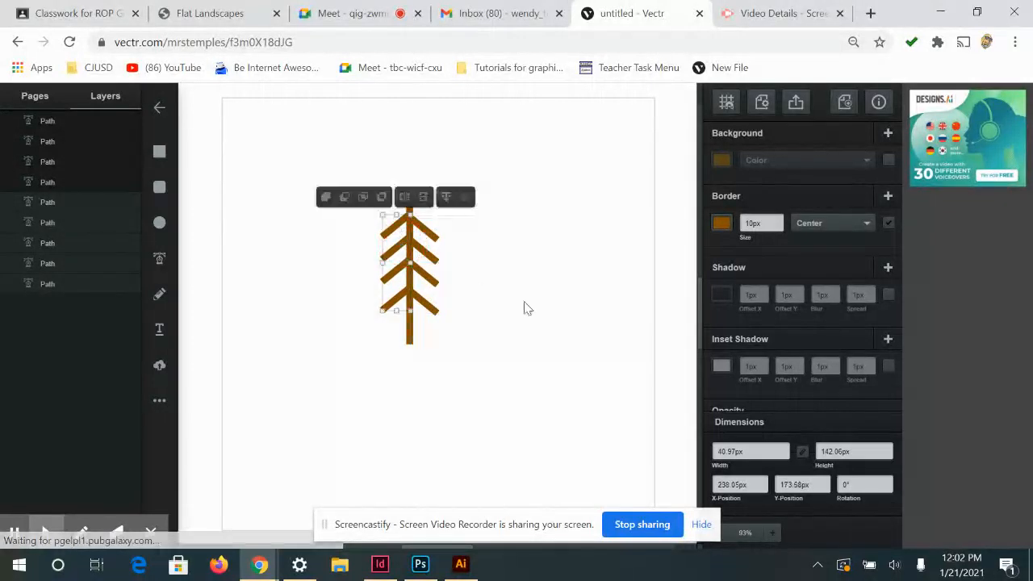
{"action": "left_click_drag", "start_coordinate": [402, 291], "coordinate": [398, 296]}
{"action": "left_click", "coordinate": [519, 477]}
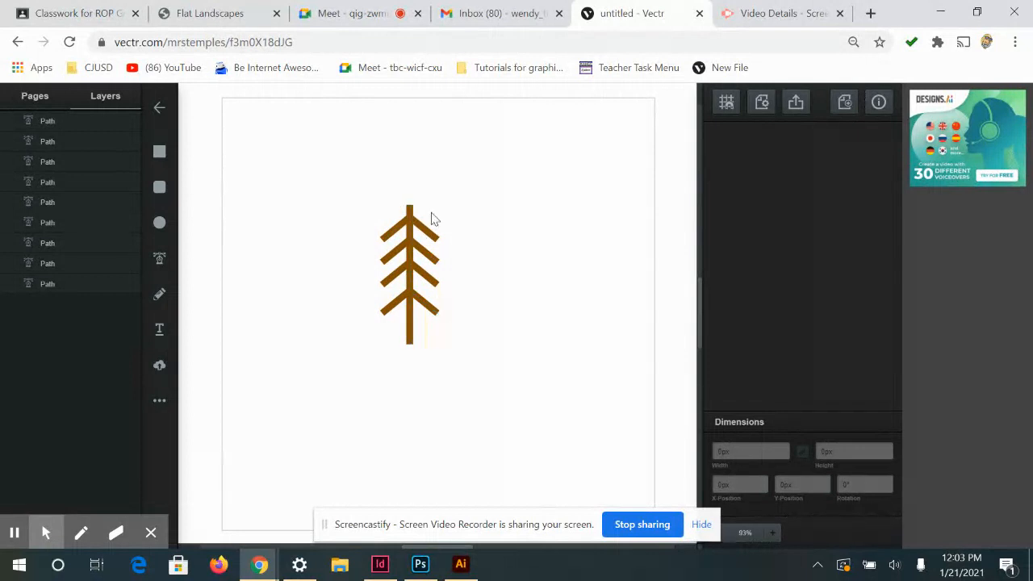
- Delete all four left-hand branches and the lower three right-hand branches, keeping only the top right one
{"action": "scroll", "coordinate": [431, 218], "scroll_direction": "up", "scroll_amount": 5}
{"action": "scroll", "coordinate": [619, 325], "scroll_direction": "down", "scroll_amount": 3}
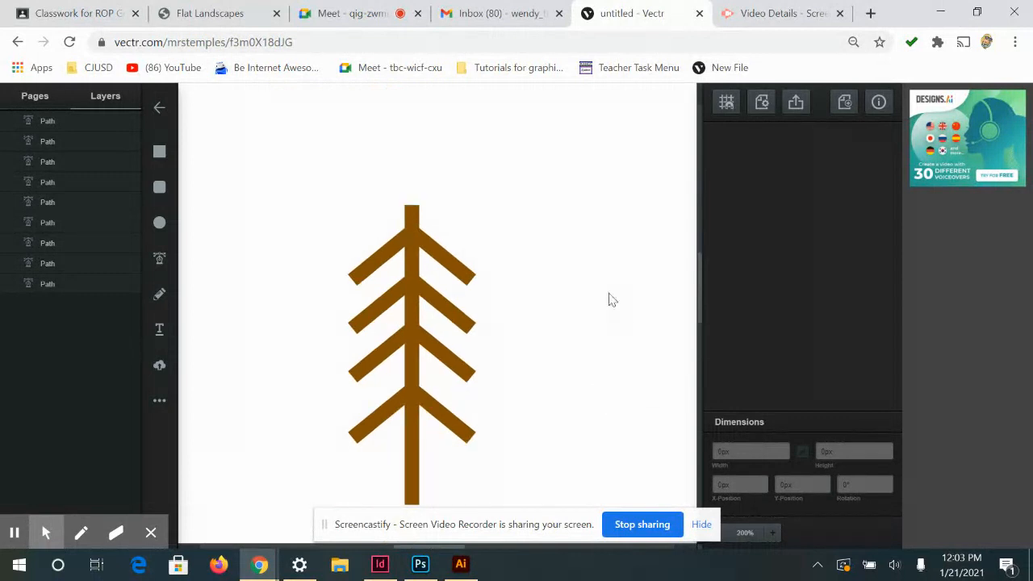
{"action": "left_click_drag", "start_coordinate": [383, 440], "coordinate": [346, 221]}
{"action": "key", "text": "Delete"}
{"action": "left_click_drag", "start_coordinate": [481, 449], "coordinate": [452, 312]}
{"action": "key", "text": "Delete"}
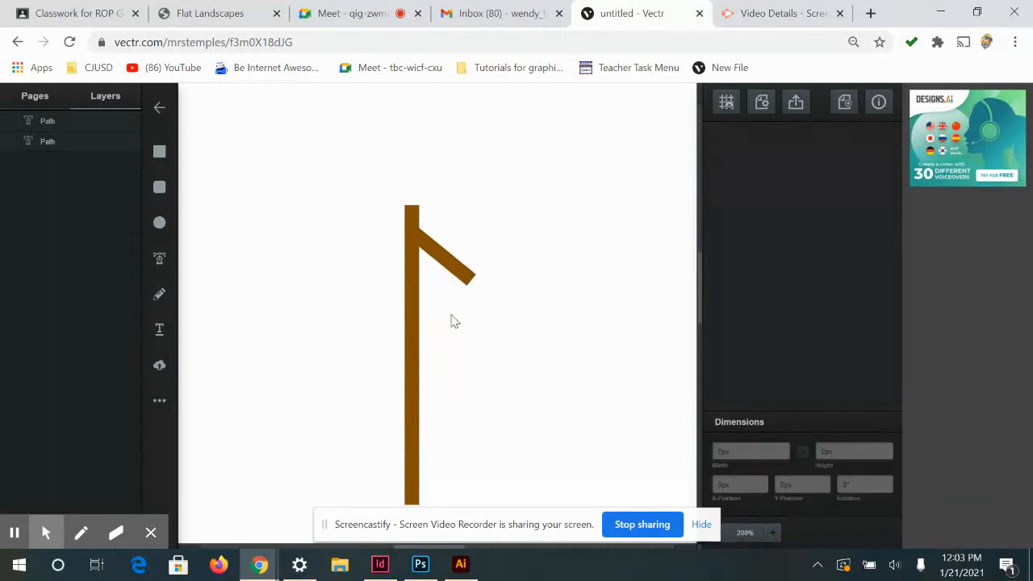
- Examine the line trunk's top end and its border, shadow and opacity properties for a way to round it
{"action": "left_click", "coordinate": [411, 212]}
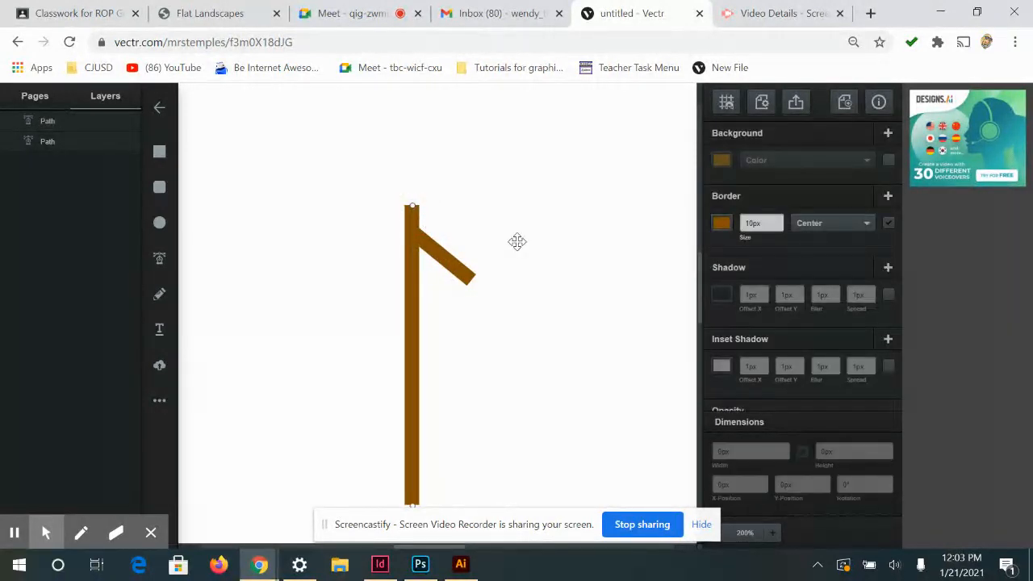
{"action": "key", "text": "ctrl+minus"}
{"action": "key", "text": "ctrl+plus"}
{"action": "key", "text": "ctrl+plus"}
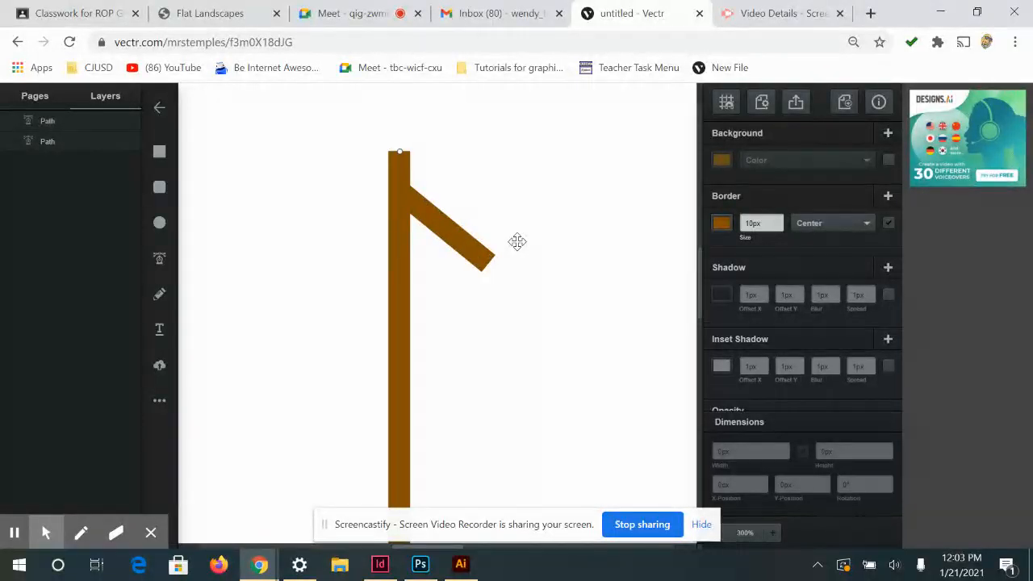
{"action": "left_click", "coordinate": [402, 188]}
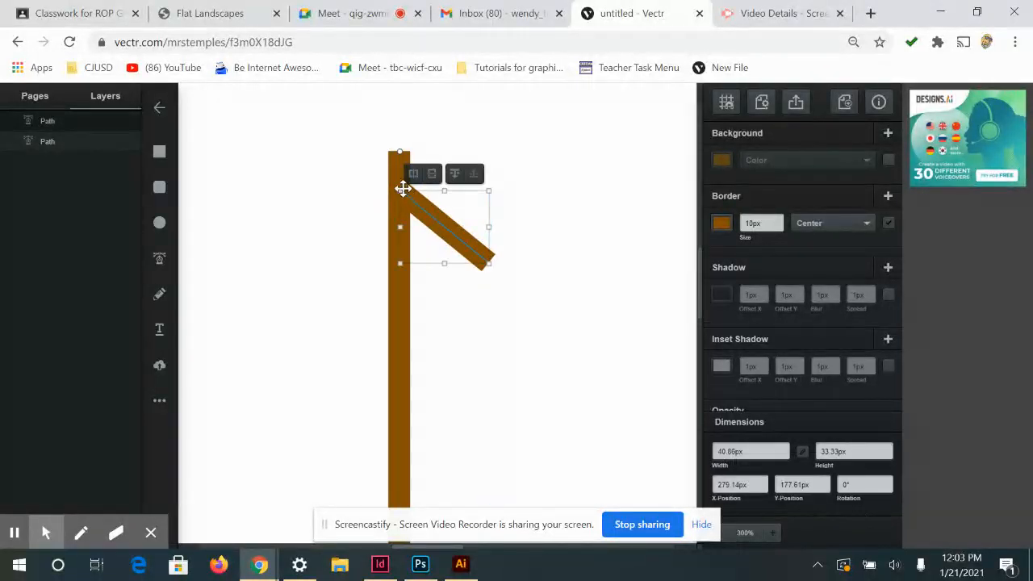
{"action": "left_click", "coordinate": [400, 176]}
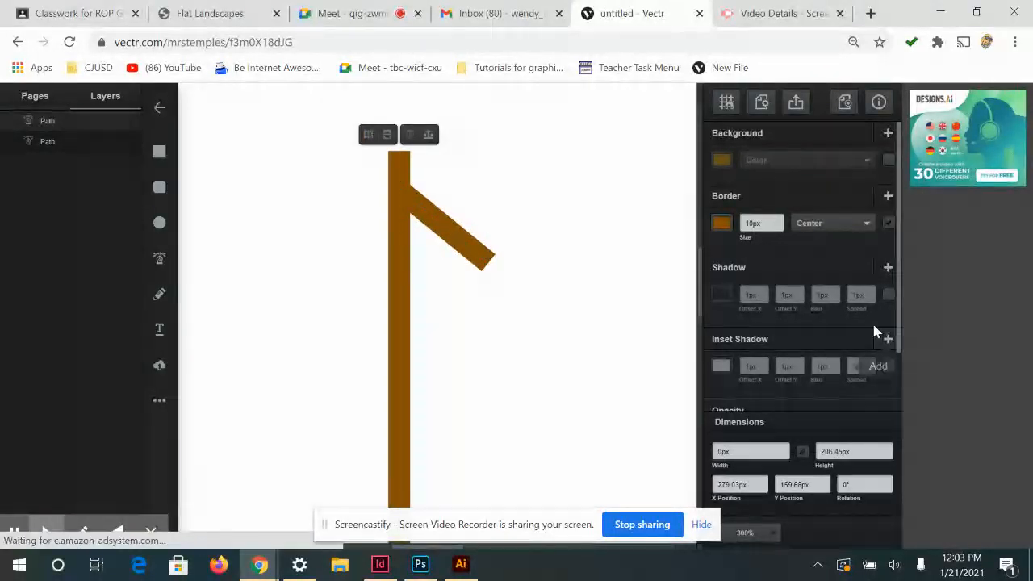
{"action": "scroll", "coordinate": [847, 355], "scroll_direction": "down", "scroll_amount": 1}
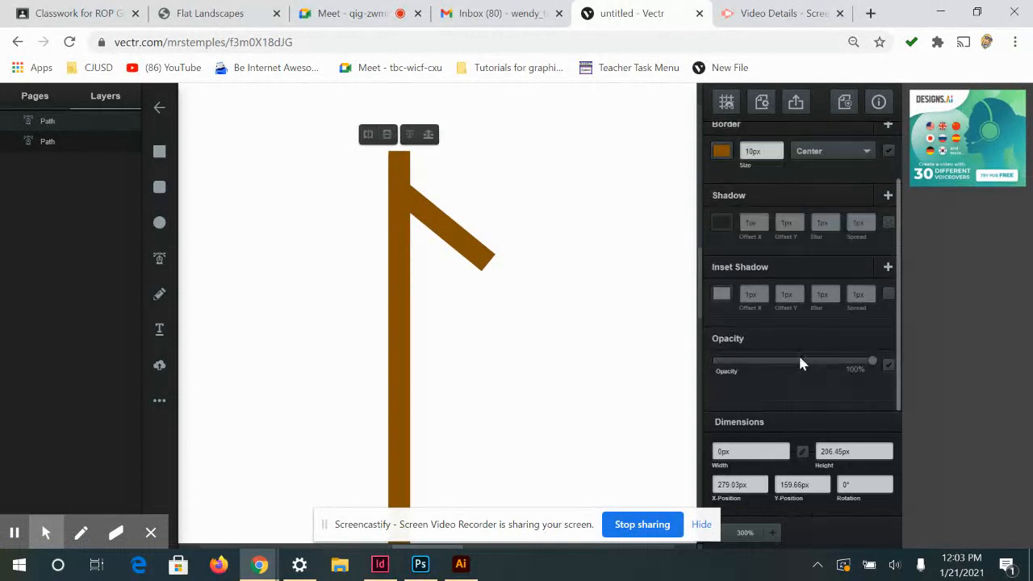
- Try to reshape the line trunk's top end by moving its end node
{"action": "left_click", "coordinate": [395, 182]}
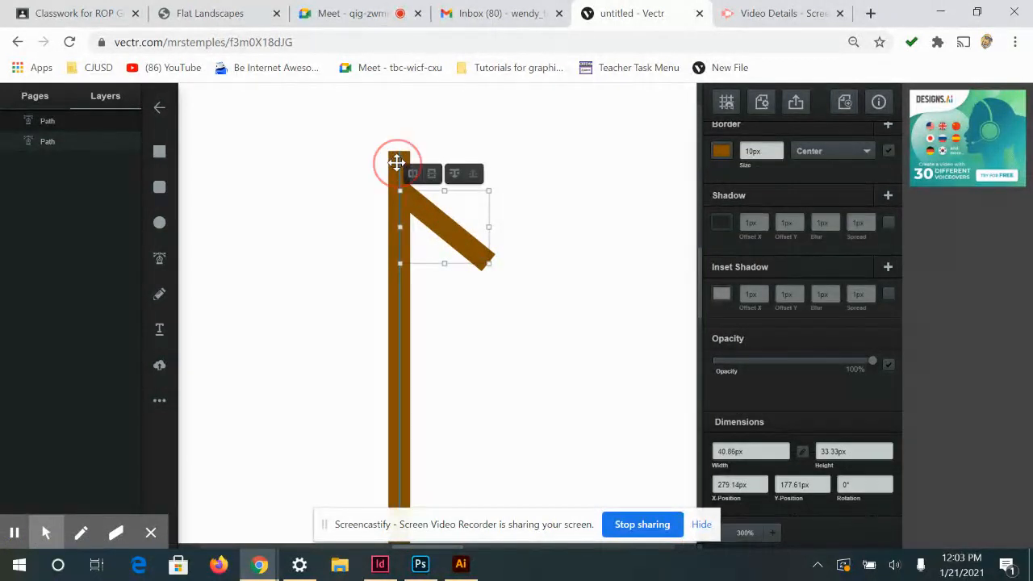
{"action": "left_click", "coordinate": [397, 162]}
{"action": "left_click", "coordinate": [401, 163]}
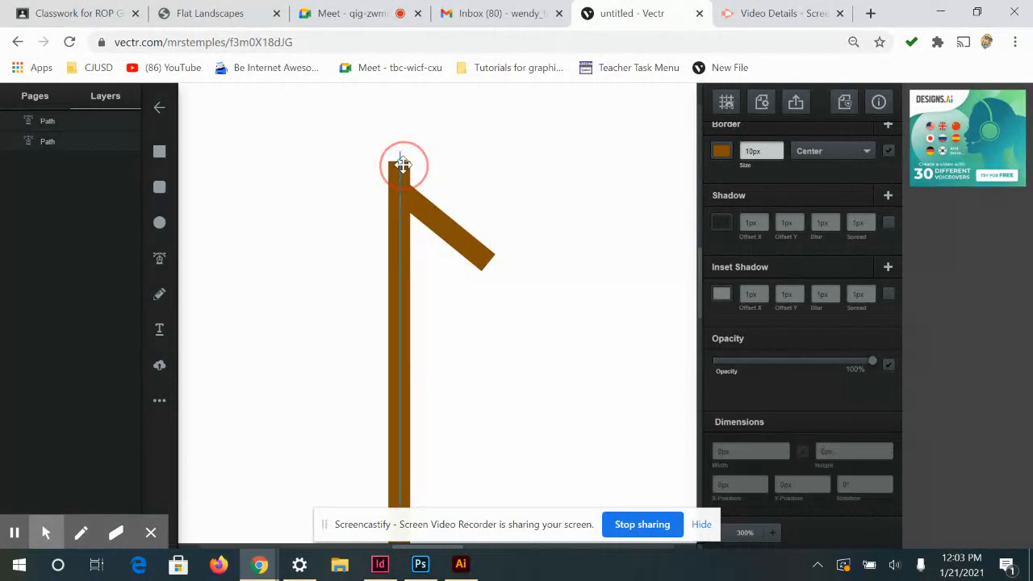
{"action": "left_click_drag", "start_coordinate": [403, 164], "coordinate": [402, 156]}
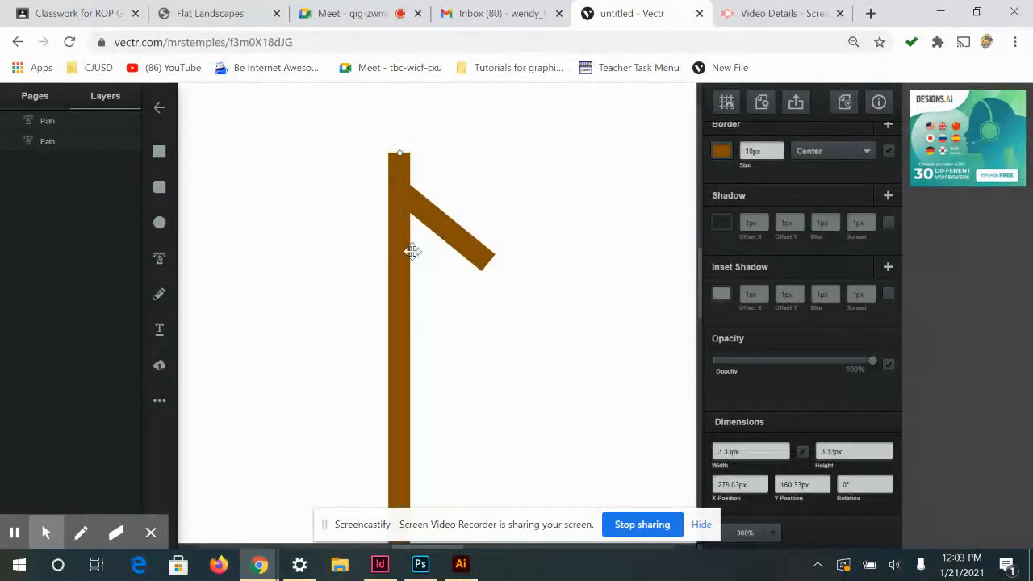
{"action": "scroll", "coordinate": [587, 357], "scroll_direction": "down", "scroll_amount": 2}
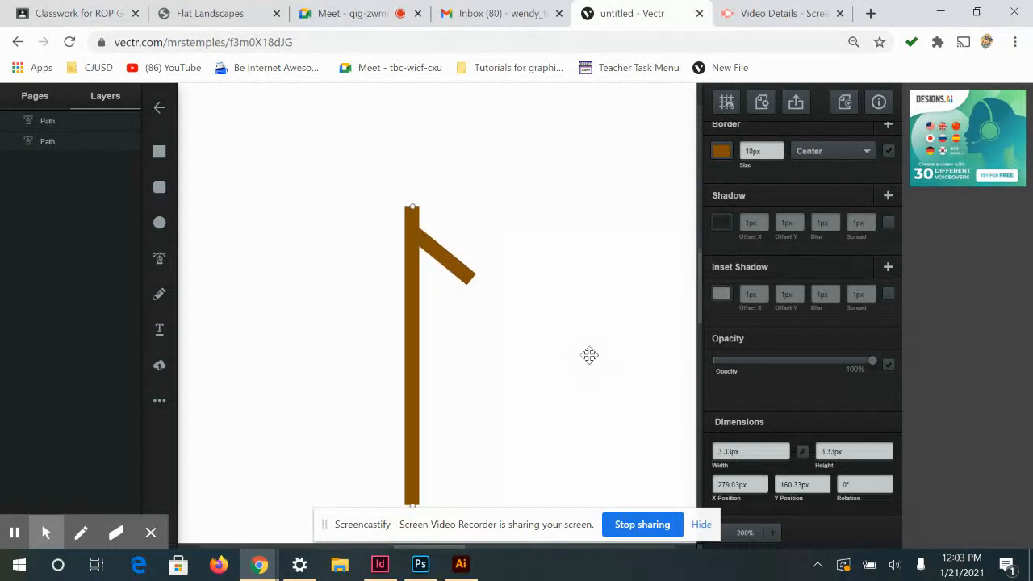
- Draw a tall, narrow rectangle about 14.5 px wide and 192 px high to the right of the line trunk
{"action": "left_click", "coordinate": [606, 340]}
{"action": "left_click_drag", "start_coordinate": [588, 359], "coordinate": [483, 332]}
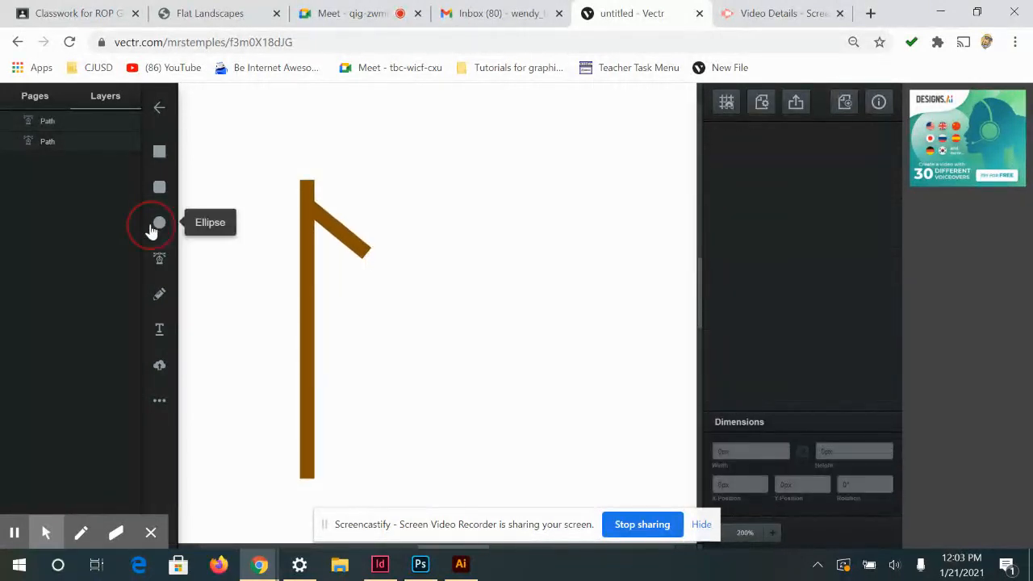
{"action": "left_click", "coordinate": [158, 153]}
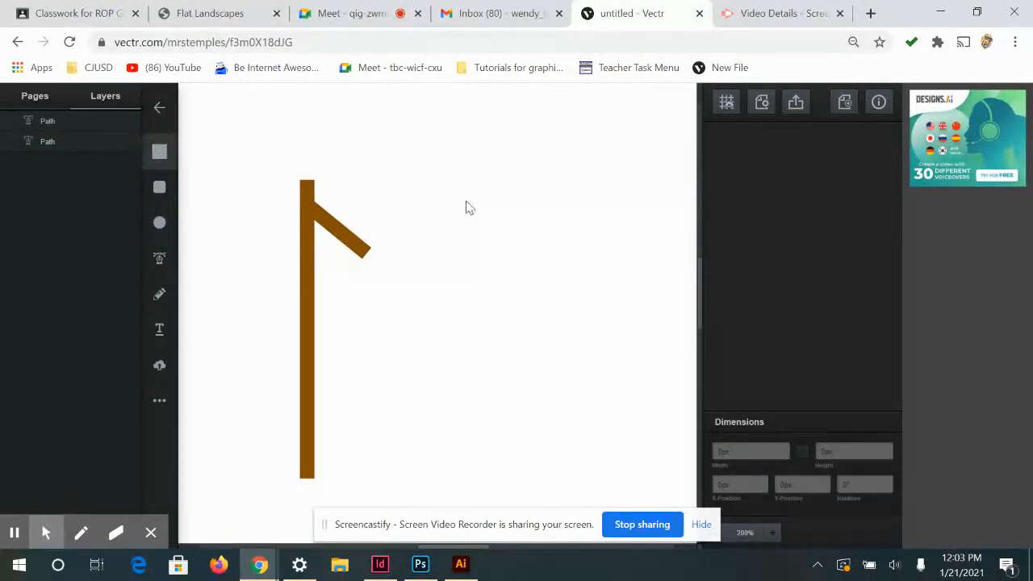
{"action": "left_click_drag", "start_coordinate": [466, 202], "coordinate": [490, 480]}
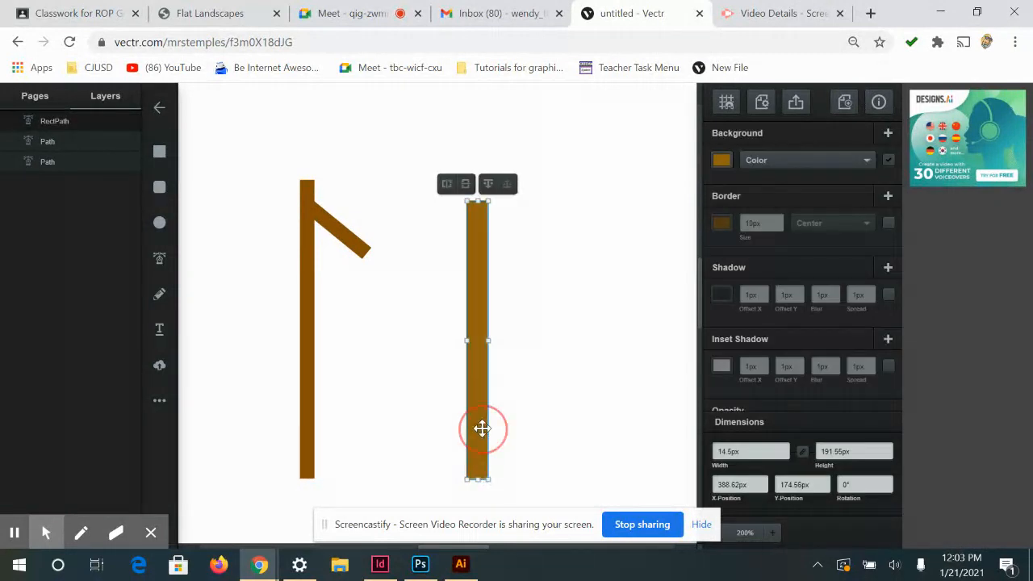
- Round the two top corners of the new rectangular trunk
{"action": "left_click", "coordinate": [477, 218]}
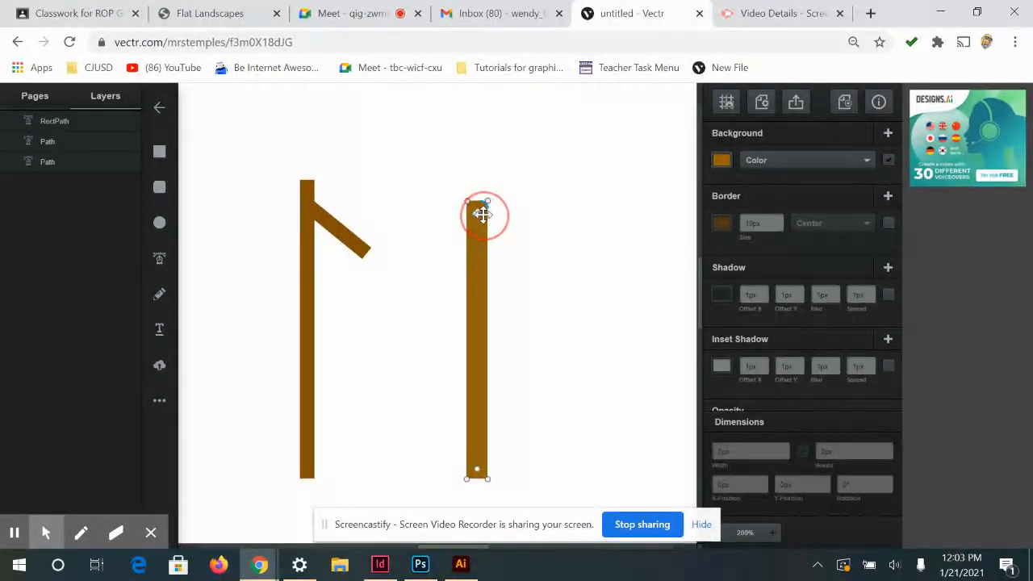
{"action": "key", "text": "ctrl+plus"}
{"action": "key", "text": "ctrl+plus"}
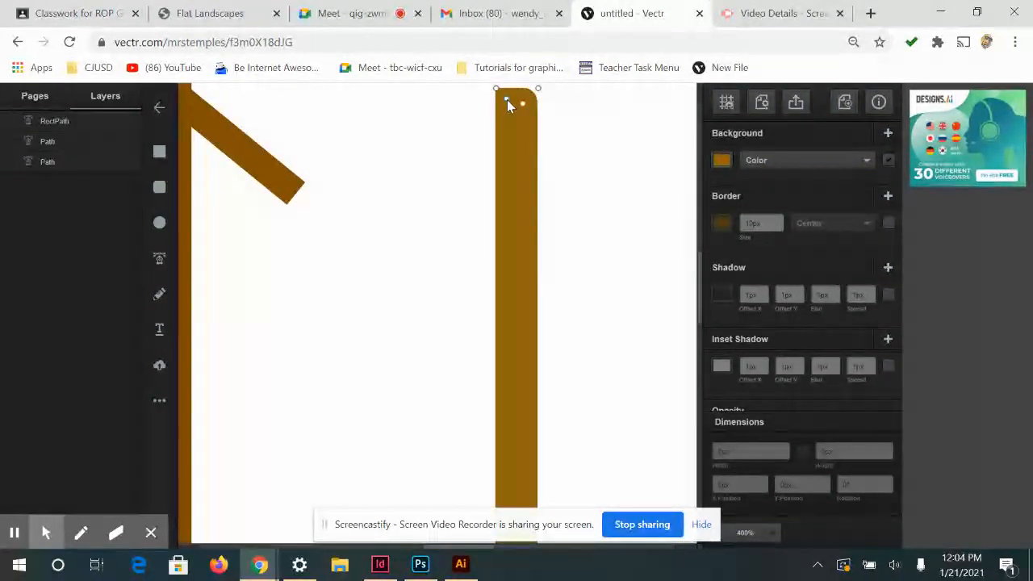
{"action": "left_click_drag", "start_coordinate": [507, 101], "coordinate": [497, 97]}
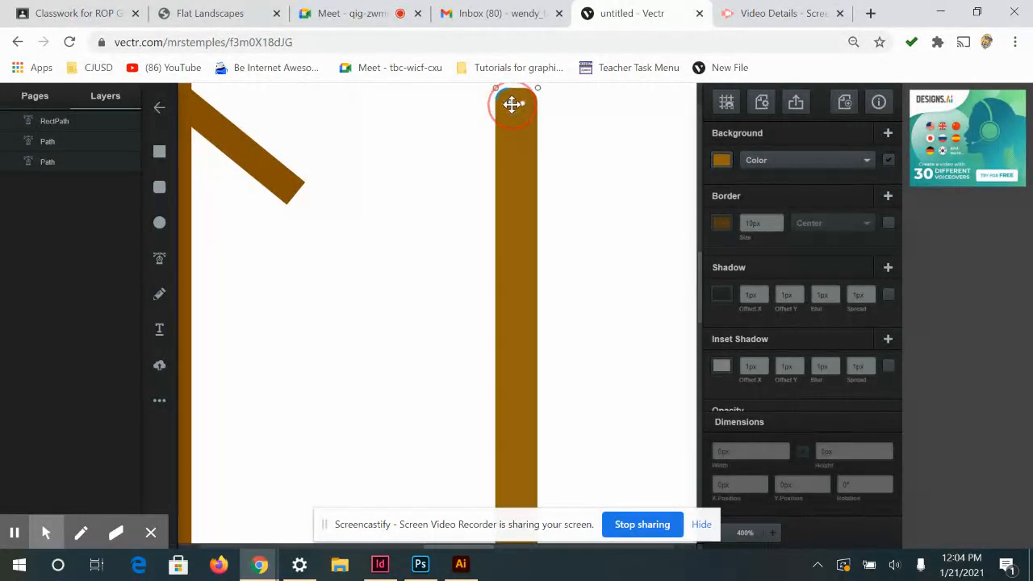
{"action": "left_click", "coordinate": [615, 115]}
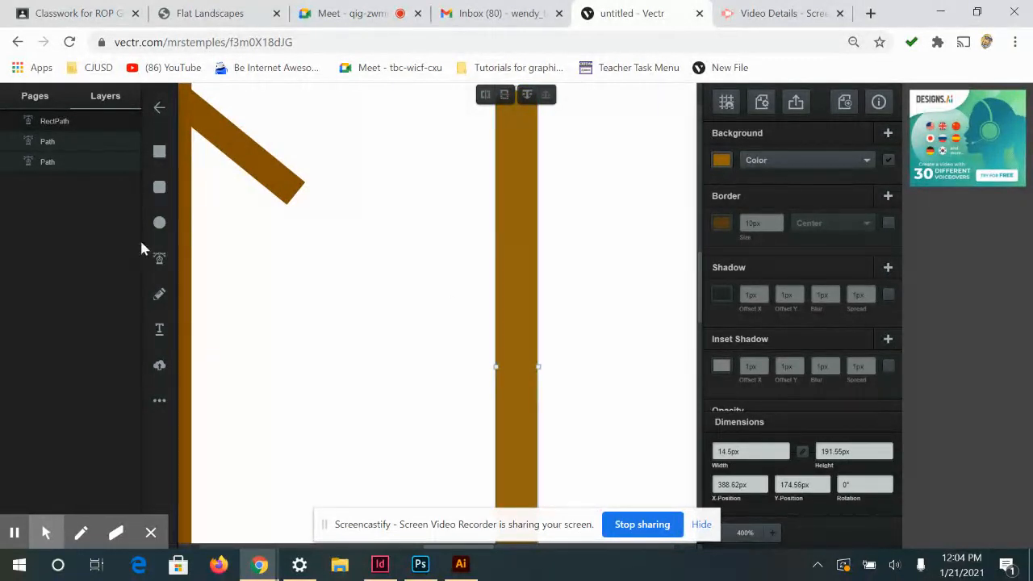
- Draw a horizontal rectangular branch about 56 px long and 14 px thick against the new trunk's right side
{"action": "left_click", "coordinate": [159, 155]}
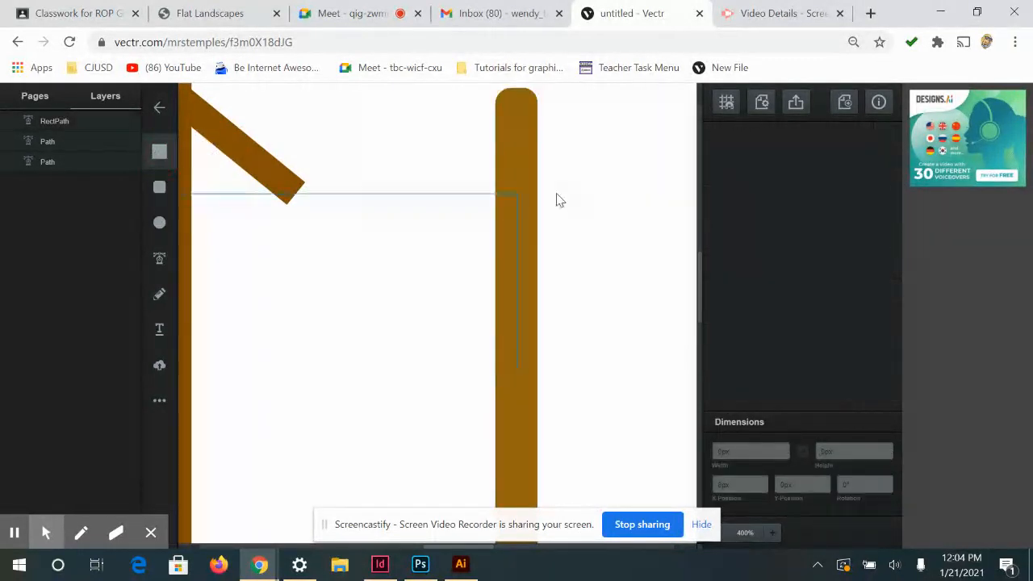
{"action": "left_click_drag", "start_coordinate": [538, 195], "coordinate": [701, 240]}
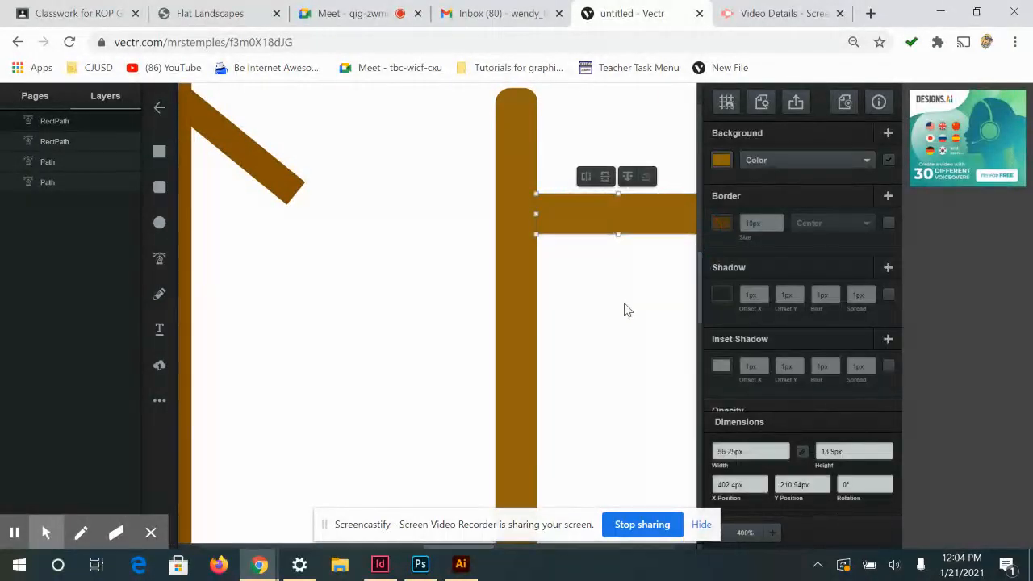
{"action": "key", "text": "space"}
{"action": "mouse_move", "coordinate": [578, 307]}
{"action": "left_mouse_down"}
{"action": "mouse_move", "coordinate": [537, 309]}
{"action": "mouse_move", "coordinate": [368, 267]}
{"action": "mouse_move", "coordinate": [376, 258]}
{"action": "left_mouse_up"}
{"action": "left_click", "coordinate": [535, 212]}
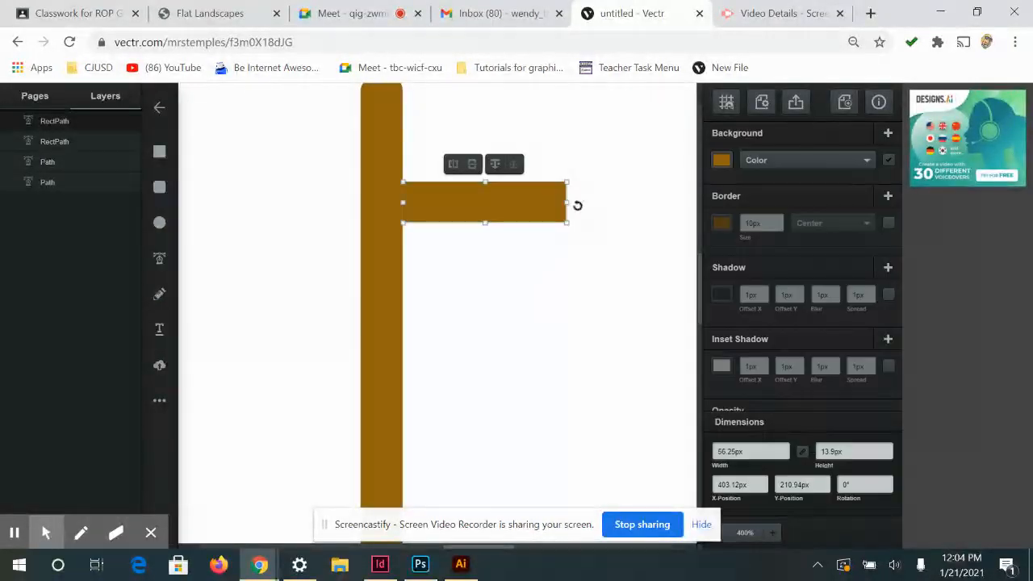
- Lengthen the branch to about 70 px, tilt it upward to about 334° rotation, and round its two outer corners
{"action": "left_click_drag", "start_coordinate": [565, 204], "coordinate": [620, 169]}
{"action": "left_click_drag", "start_coordinate": [530, 189], "coordinate": [510, 198]}
{"action": "double_click", "coordinate": [543, 184]}
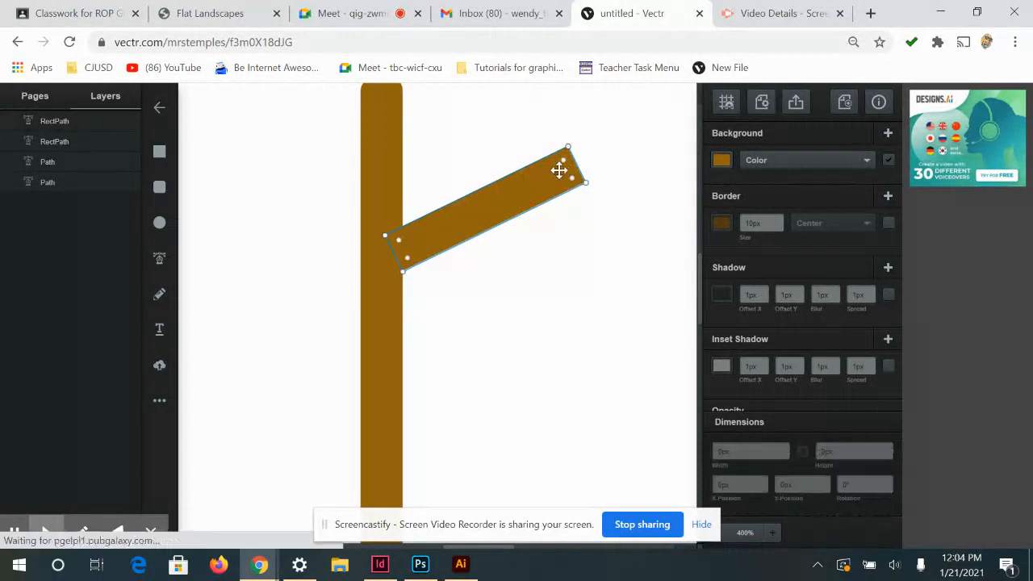
{"action": "left_click_drag", "start_coordinate": [561, 164], "coordinate": [571, 179]}
{"action": "left_click", "coordinate": [576, 256]}
- Make three copies of the rounded branch and space them down the right side of the rectangular trunk
{"action": "left_click_drag", "start_coordinate": [484, 274], "coordinate": [475, 171]}
{"action": "key", "text": "ctrl+v"}
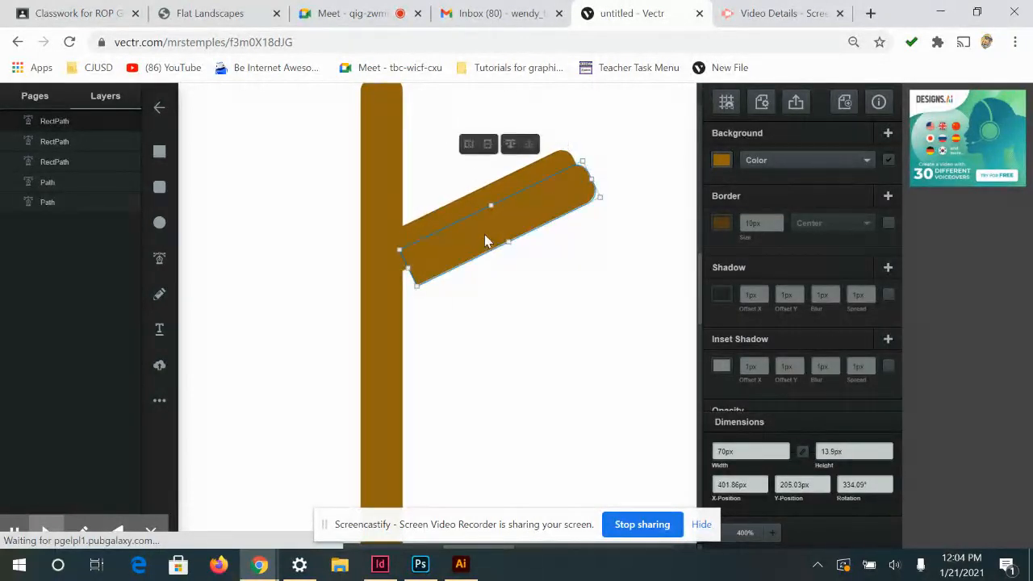
{"action": "left_click_drag", "start_coordinate": [489, 242], "coordinate": [478, 399]}
{"action": "key", "text": "ctrl+v"}
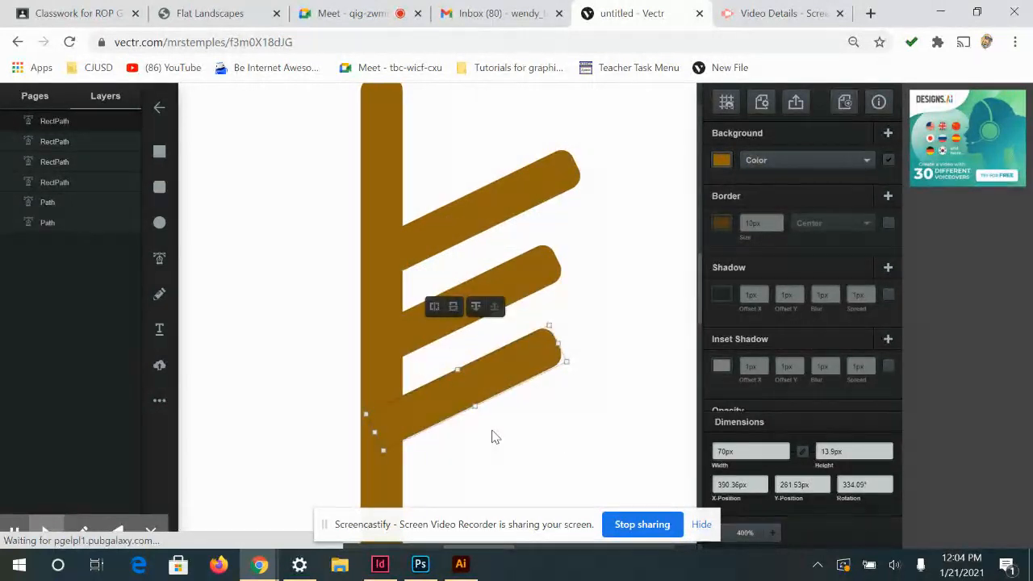
{"action": "key", "text": "ctrl+v"}
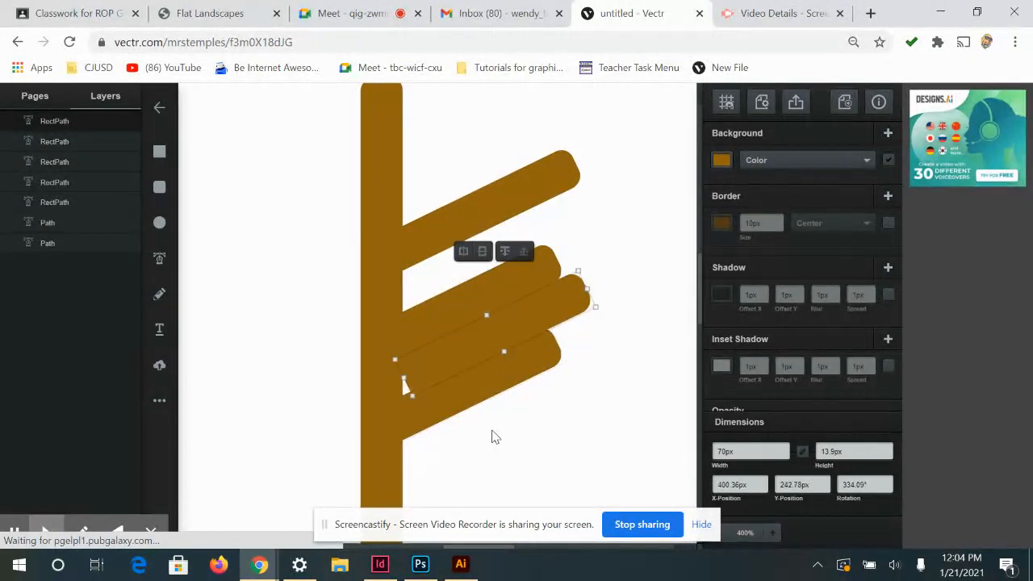
{"action": "left_click_drag", "start_coordinate": [484, 364], "coordinate": [470, 477]}
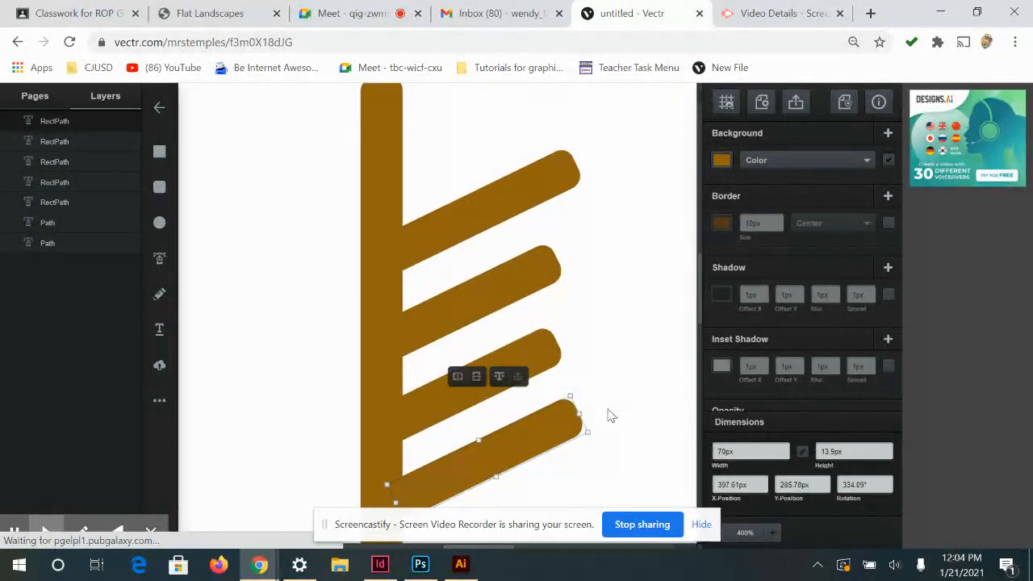
- Try to align the four rounded branches with Align Middle
{"action": "left_click_drag", "start_coordinate": [618, 346], "coordinate": [605, 261]}
{"action": "left_click", "coordinate": [539, 438]}
{"action": "left_click_drag", "start_coordinate": [539, 440], "coordinate": [509, 130]}
{"action": "right_click", "coordinate": [513, 193]}
{"action": "mouse_move", "coordinate": [543, 340]}
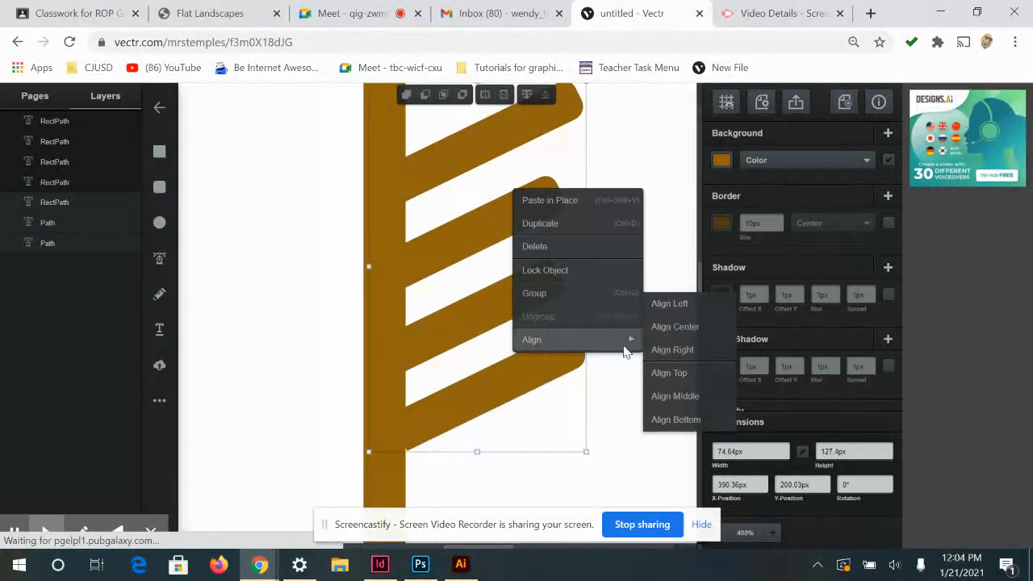
{"action": "left_click", "coordinate": [684, 401]}
{"action": "key", "text": "ctrl+z"}
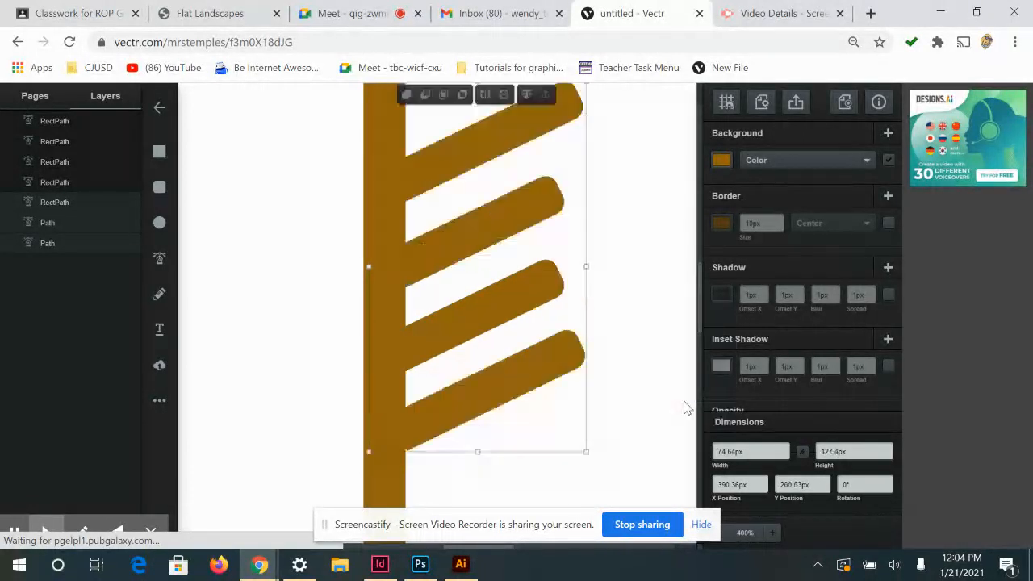
- Align the four rounded branches by their left edges and move the bottom branch slightly lower on the trunk
{"action": "right_click", "coordinate": [523, 352]}
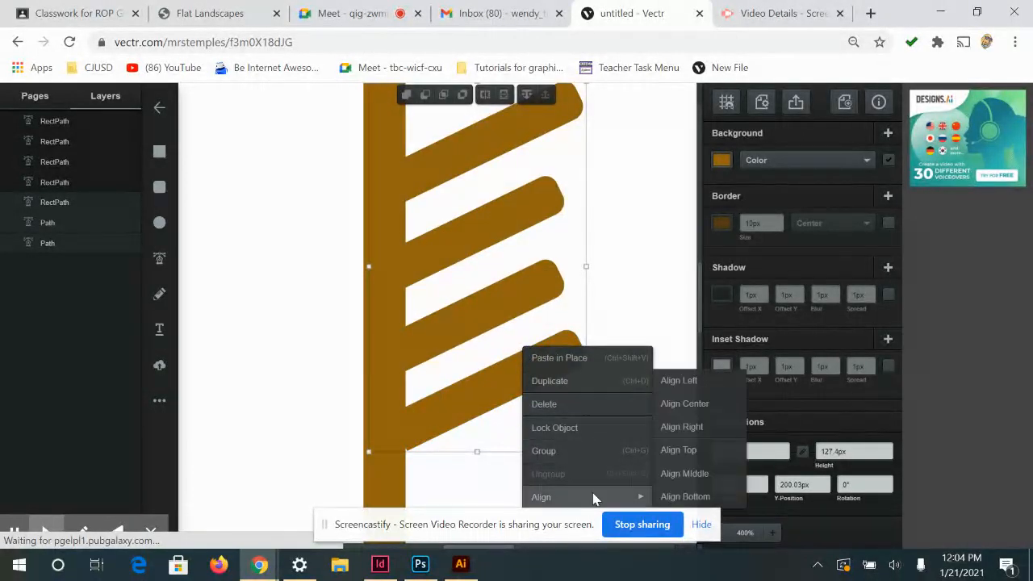
{"action": "mouse_move", "coordinate": [638, 488]}
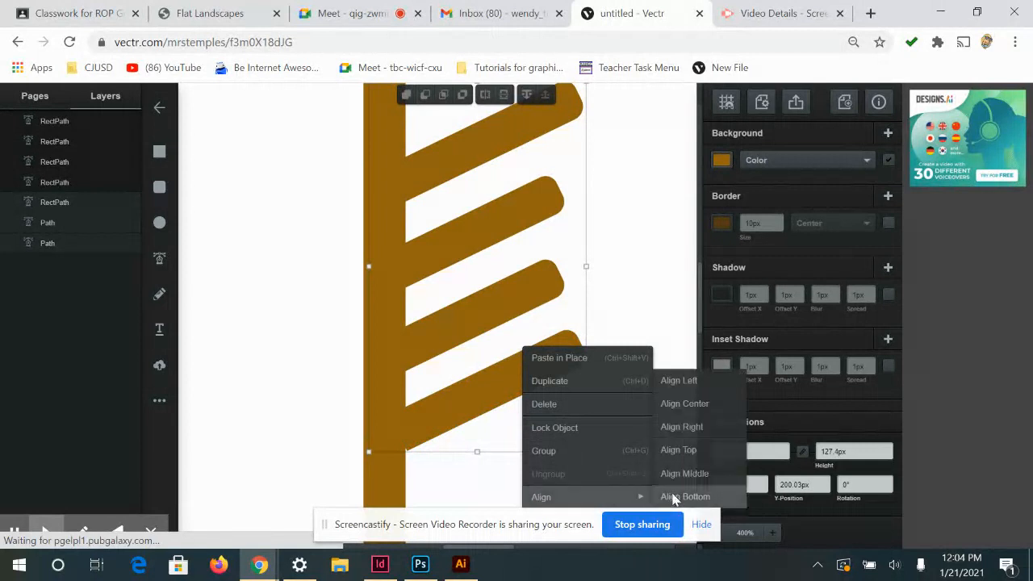
{"action": "left_click", "coordinate": [697, 413]}
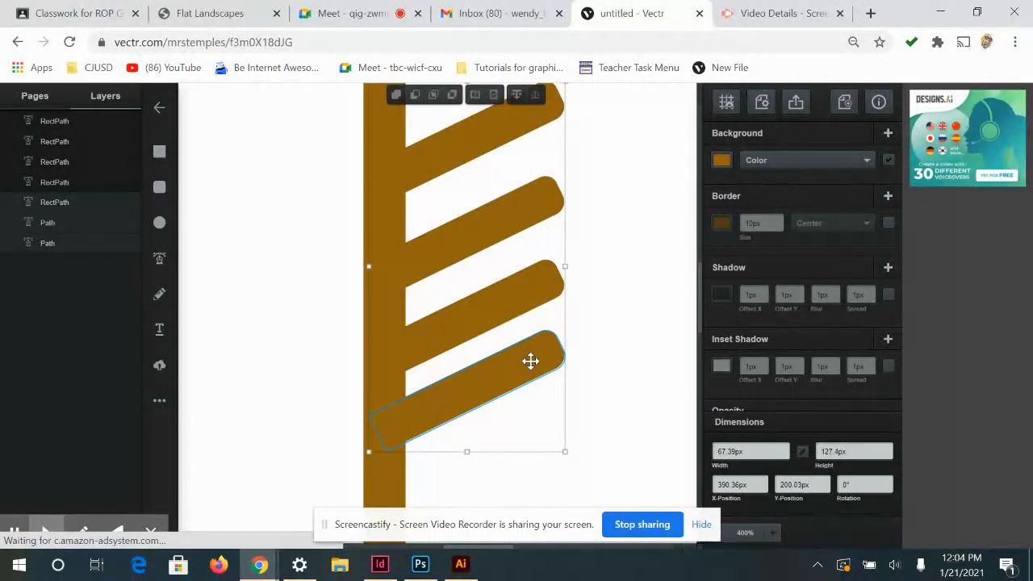
{"action": "left_click_drag", "start_coordinate": [531, 363], "coordinate": [509, 402]}
{"action": "left_click", "coordinate": [608, 340]}
{"action": "left_click", "coordinate": [545, 443]}
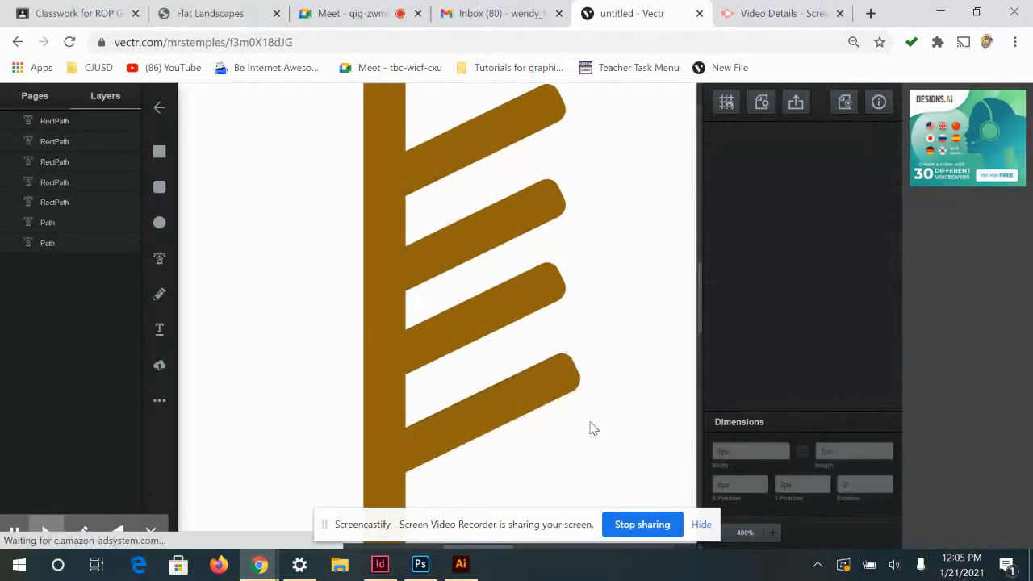
- Select all four rounded branches on the right side of the rectangular trunk and duplicate them
{"action": "key", "text": "ctrl+minus"}
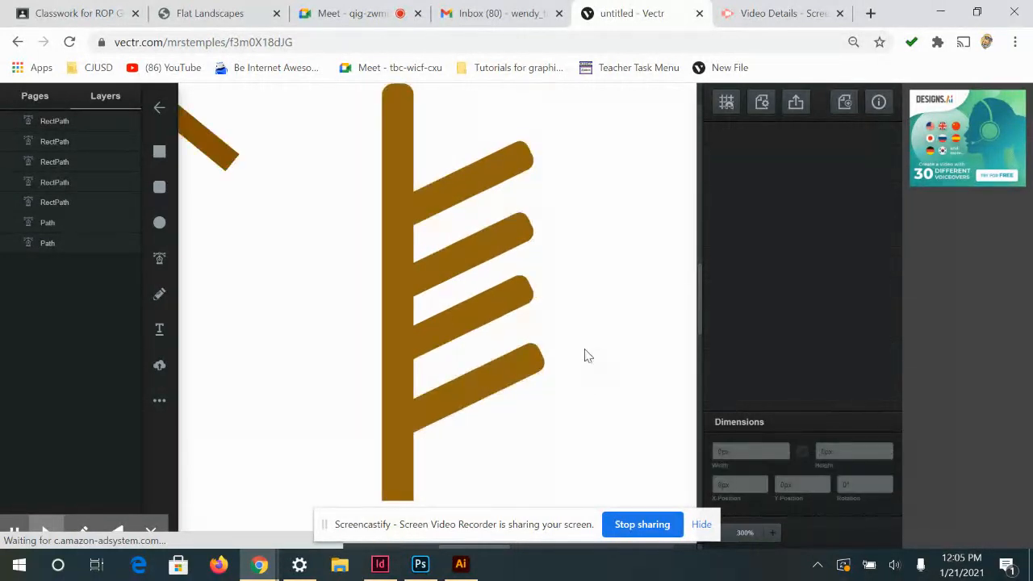
{"action": "left_click", "coordinate": [470, 188]}
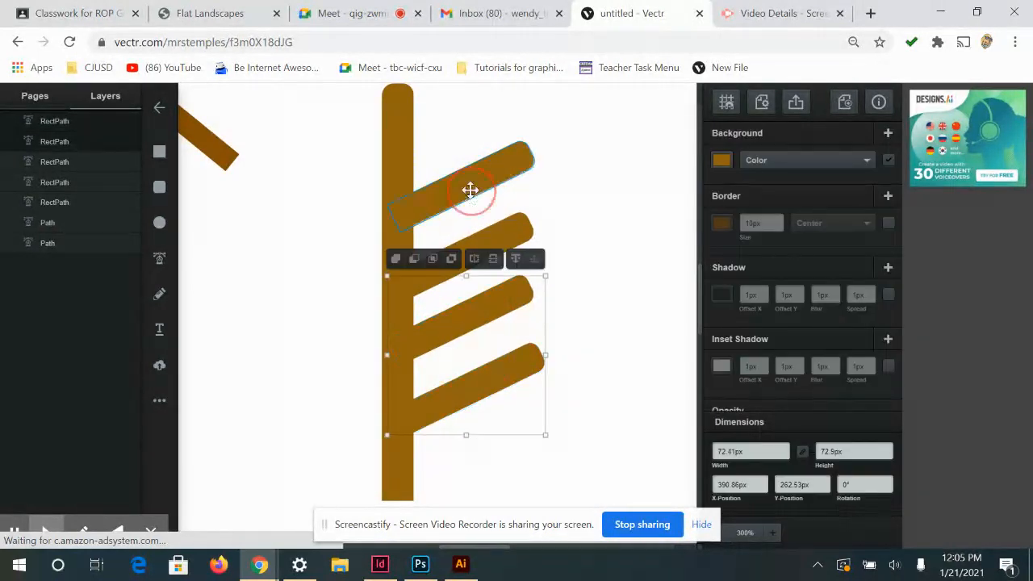
{"action": "left_click_drag", "start_coordinate": [466, 187], "coordinate": [471, 191]}
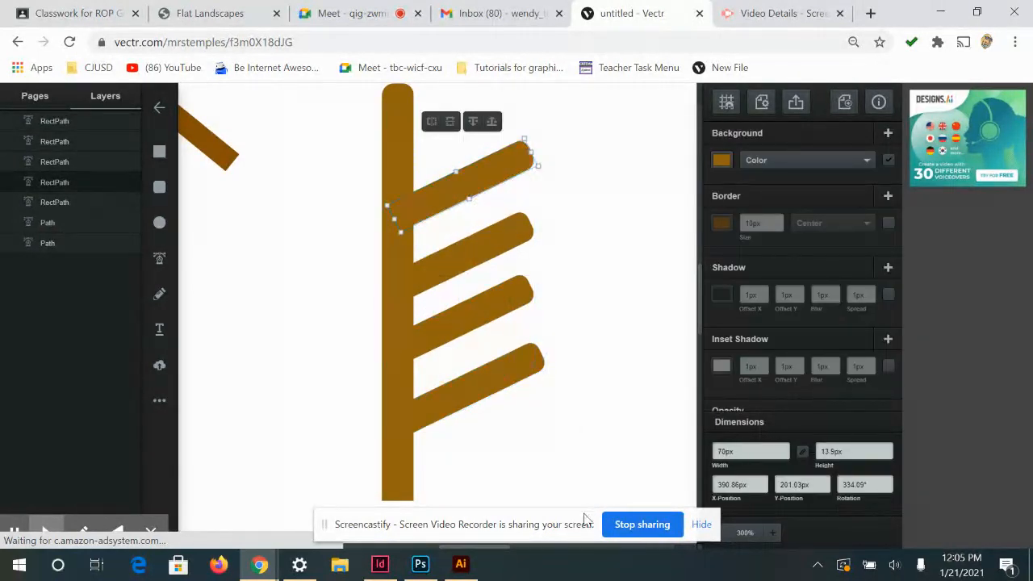
{"action": "left_click_drag", "start_coordinate": [541, 422], "coordinate": [485, 113]}
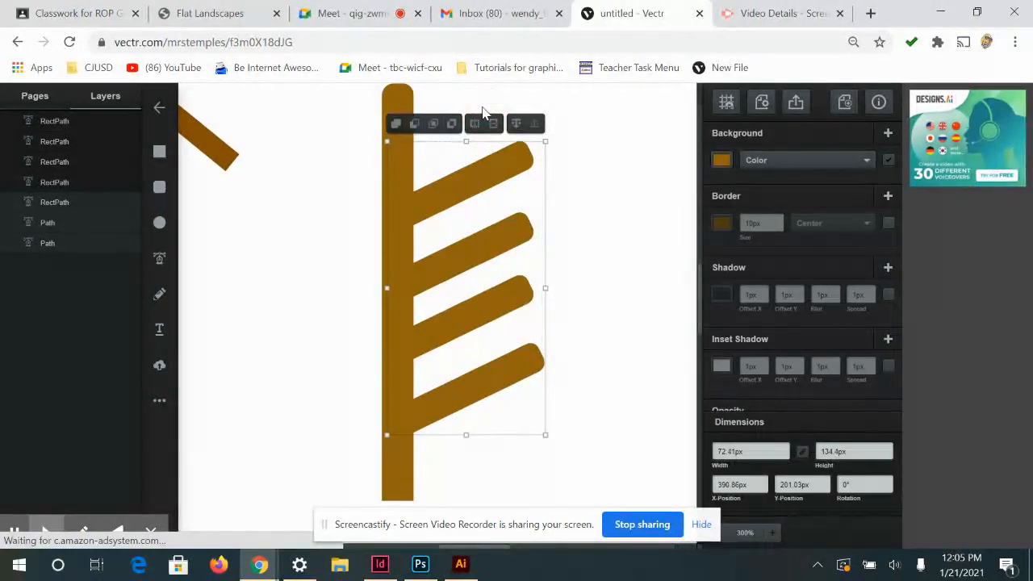
{"action": "key", "text": "ctrl+d"}
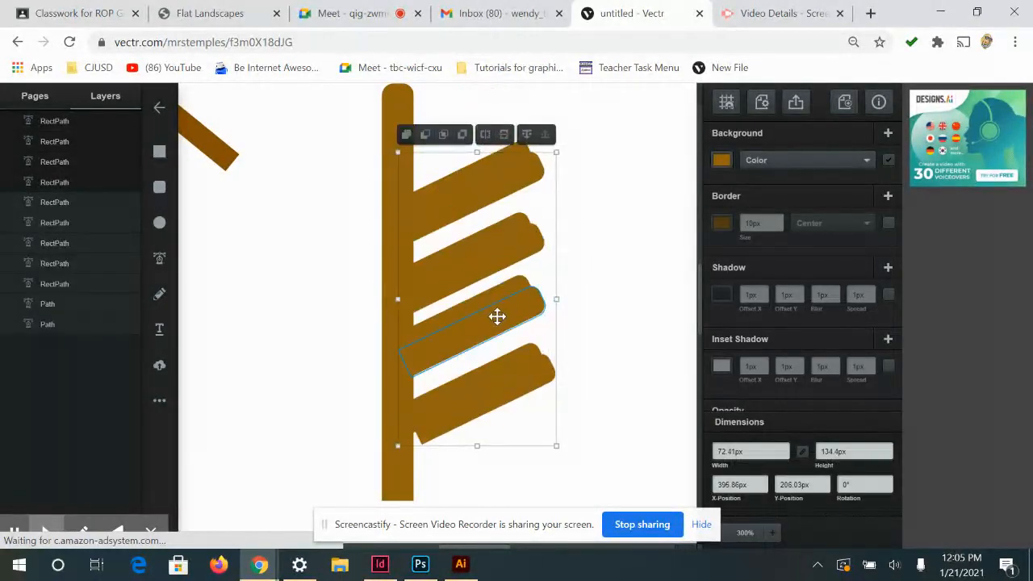
- Flip the four copied branches horizontally and place them on the left side of the rectangular trunk, mirroring the originals
{"action": "right_click", "coordinate": [499, 317]}
{"action": "mouse_move", "coordinate": [549, 468]}
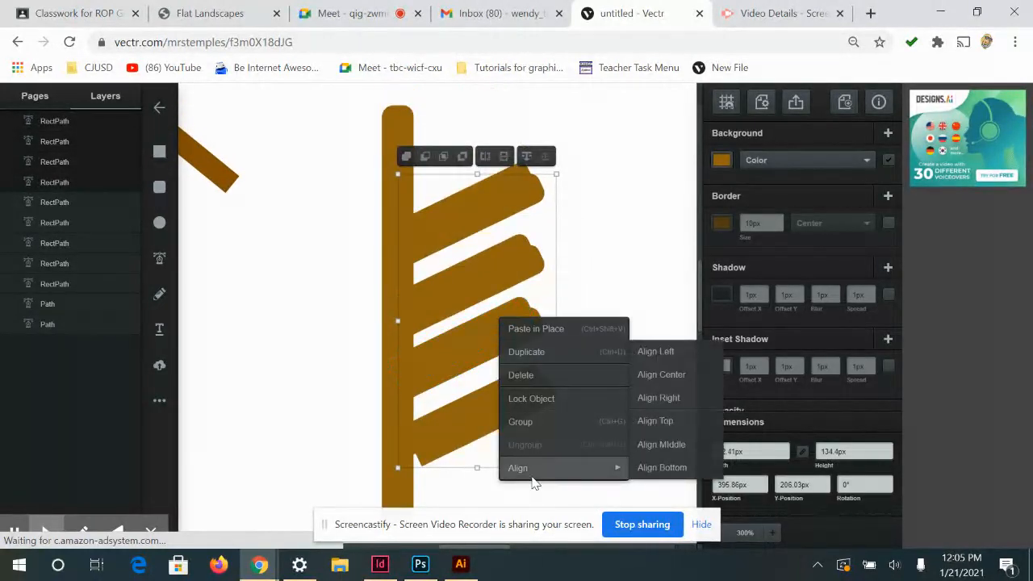
{"action": "left_click", "coordinate": [486, 156]}
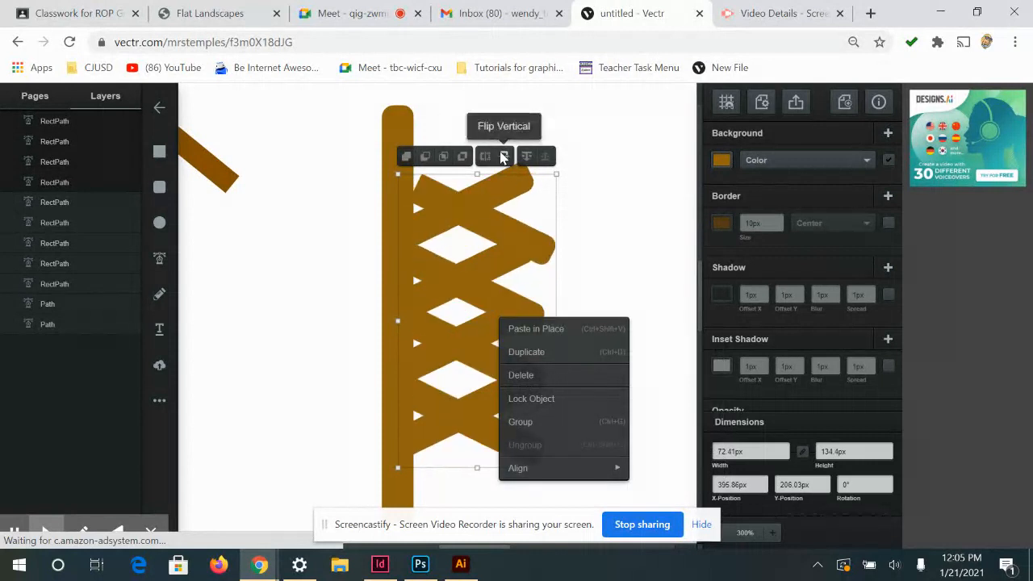
{"action": "left_click", "coordinate": [485, 157]}
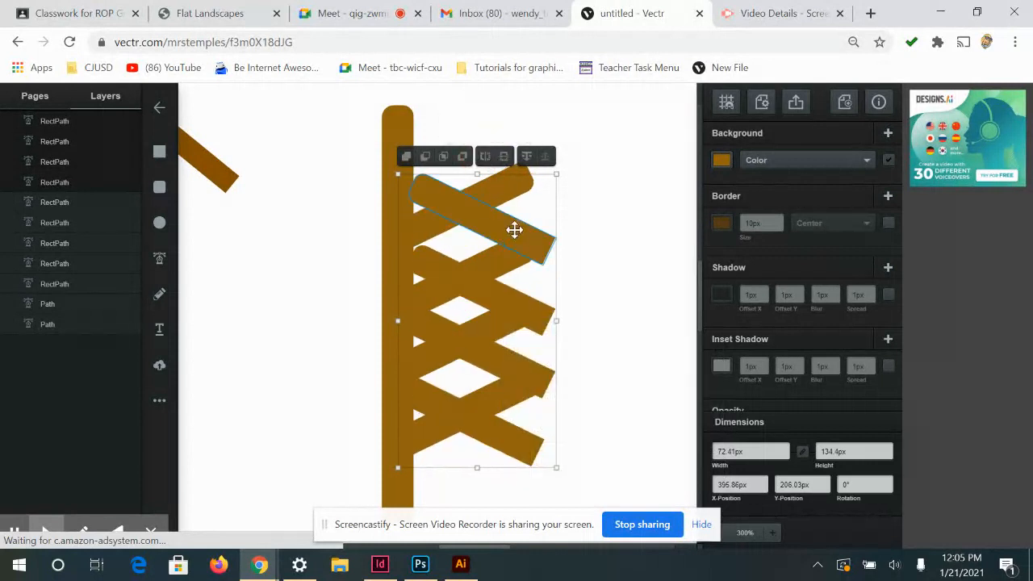
{"action": "left_click_drag", "start_coordinate": [514, 230], "coordinate": [369, 216]}
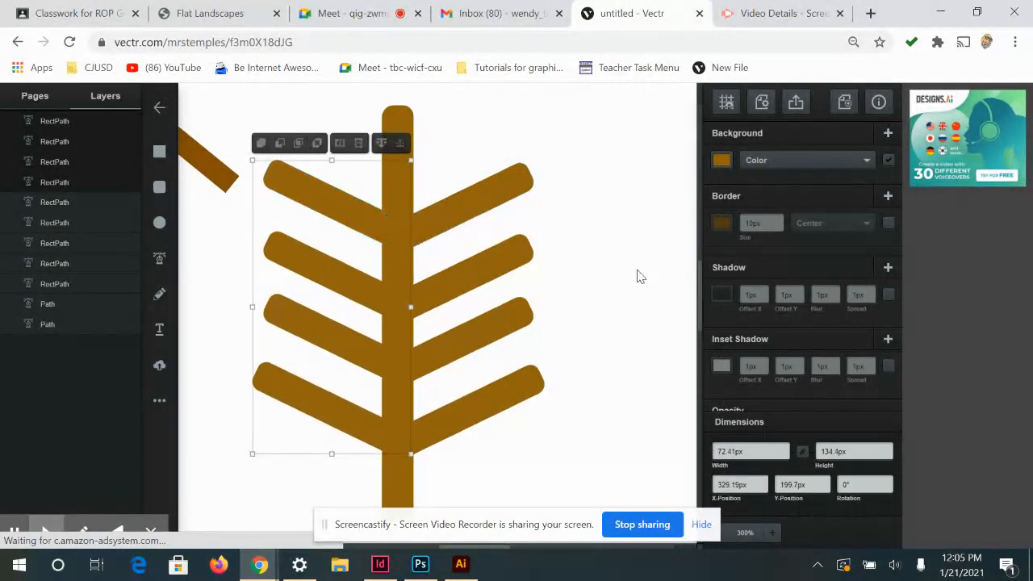
{"action": "left_click", "coordinate": [607, 258]}
- Select the whole rounded-branch tree and move it up and to the right, away from the thin tree
{"action": "scroll", "coordinate": [598, 228], "scroll_direction": "down", "scroll_amount": 1}
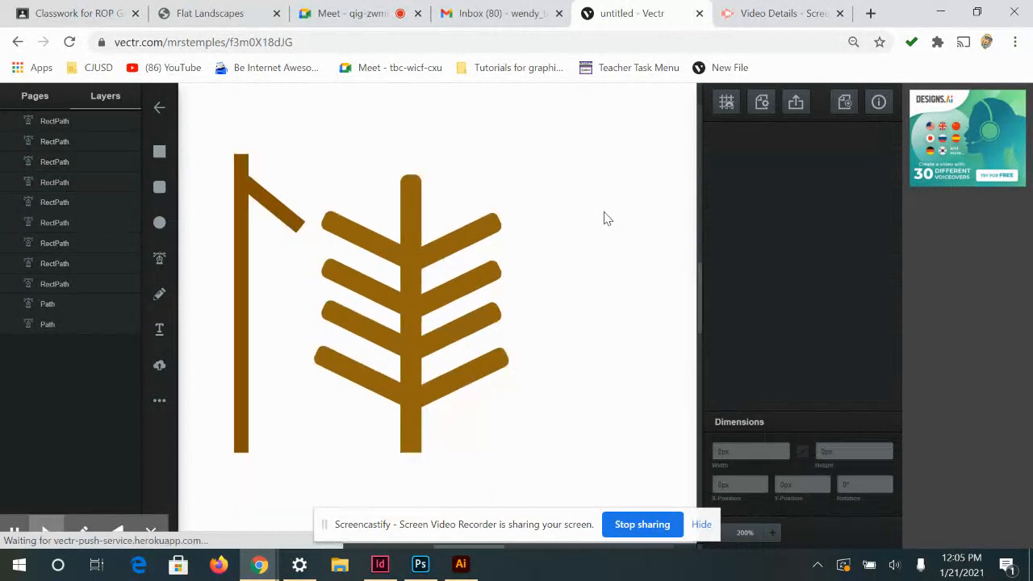
{"action": "left_click_drag", "start_coordinate": [464, 457], "coordinate": [385, 152]}
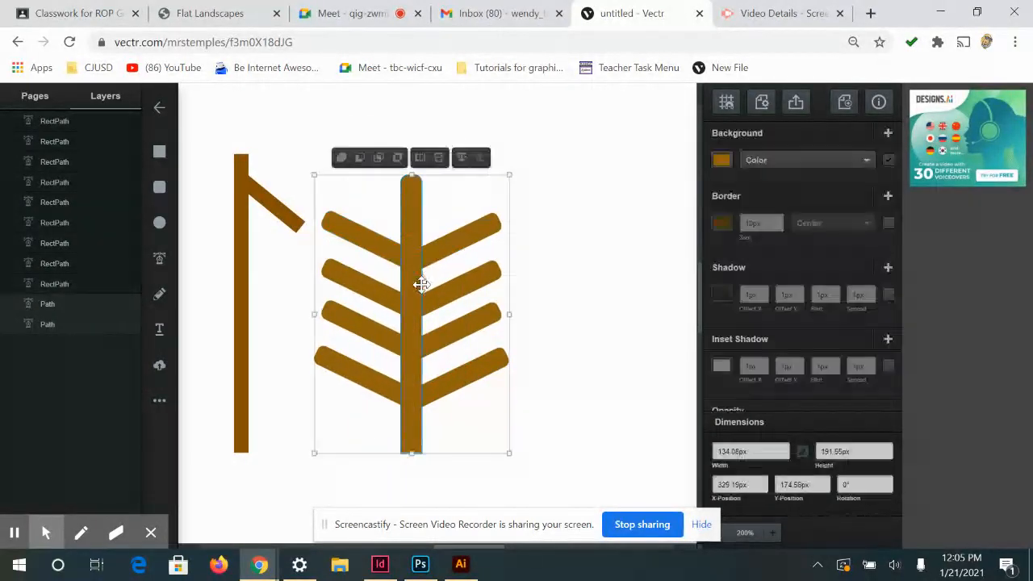
{"action": "left_click_drag", "start_coordinate": [418, 282], "coordinate": [592, 220]}
- Make three copies of the thin tree's slanted branch and space them down the right side of its trunk
{"action": "left_click", "coordinate": [277, 200]}
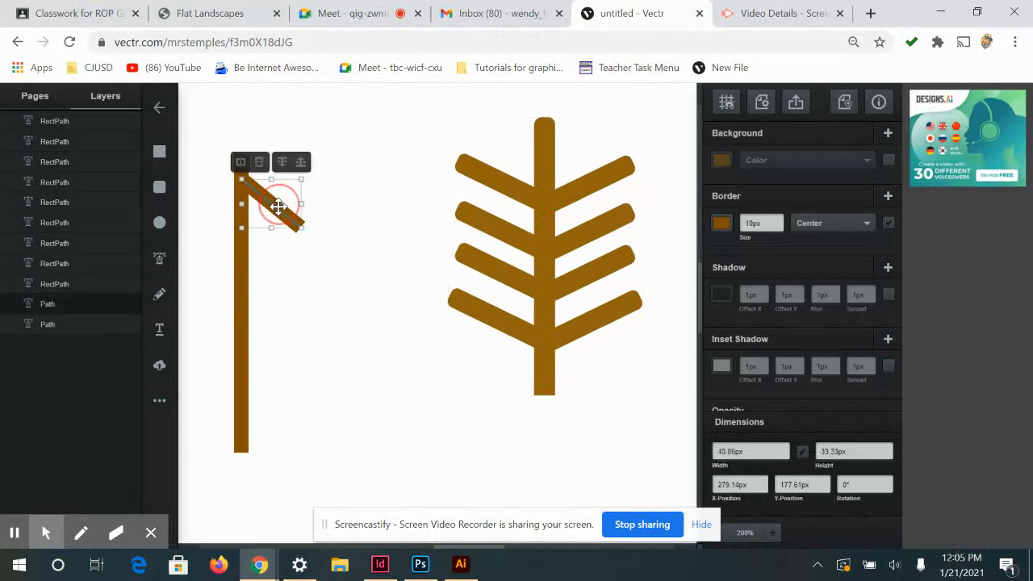
{"action": "key", "text": "ctrl+d"}
{"action": "left_click_drag", "start_coordinate": [288, 215], "coordinate": [275, 371]}
{"action": "key", "text": "ctrl+d"}
{"action": "key", "text": "ctrl+d"}
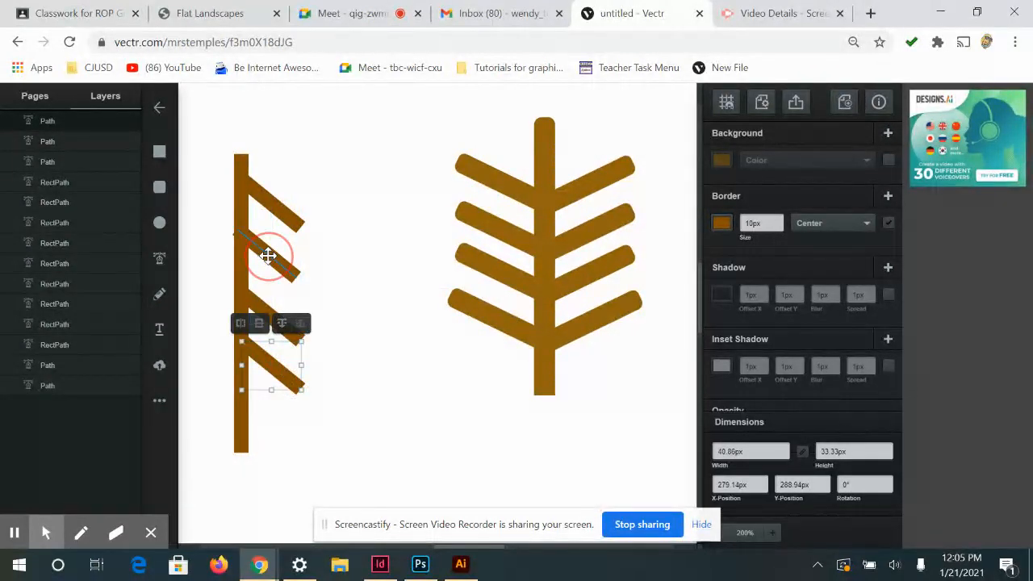
{"action": "left_click_drag", "start_coordinate": [268, 256], "coordinate": [280, 270]}
{"action": "left_click", "coordinate": [394, 433]}
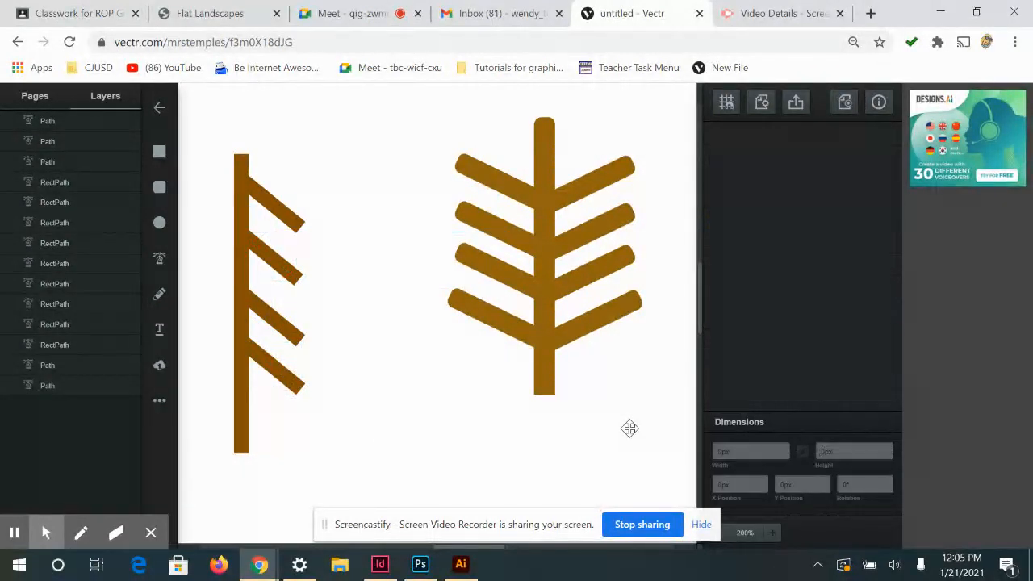
- Duplicate the thin tree's four right-side branches and flip the copies
{"action": "key", "text": "ctrl+minus"}
{"action": "key", "text": "ctrl+minus"}
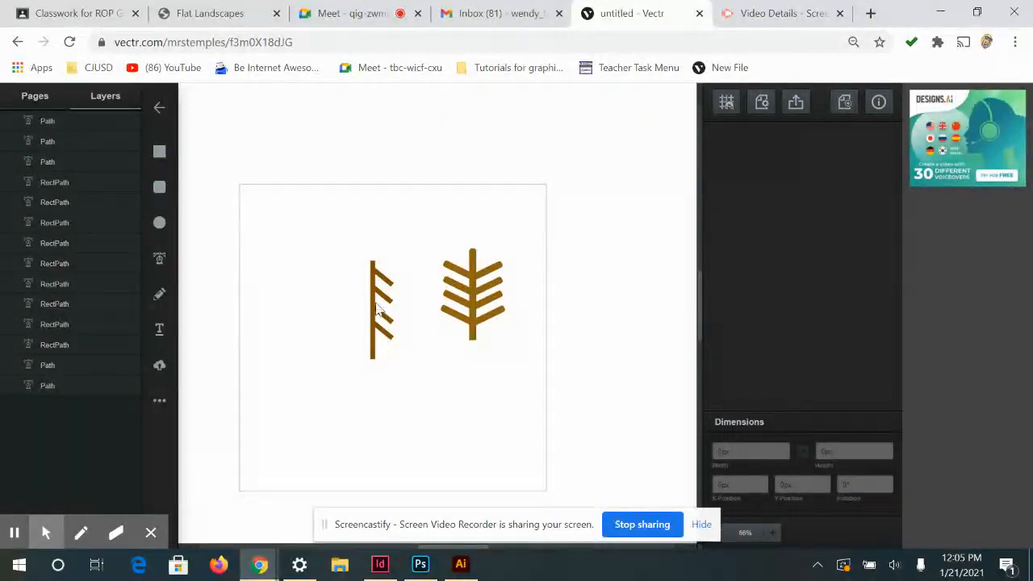
{"action": "left_click_drag", "start_coordinate": [388, 348], "coordinate": [393, 242]}
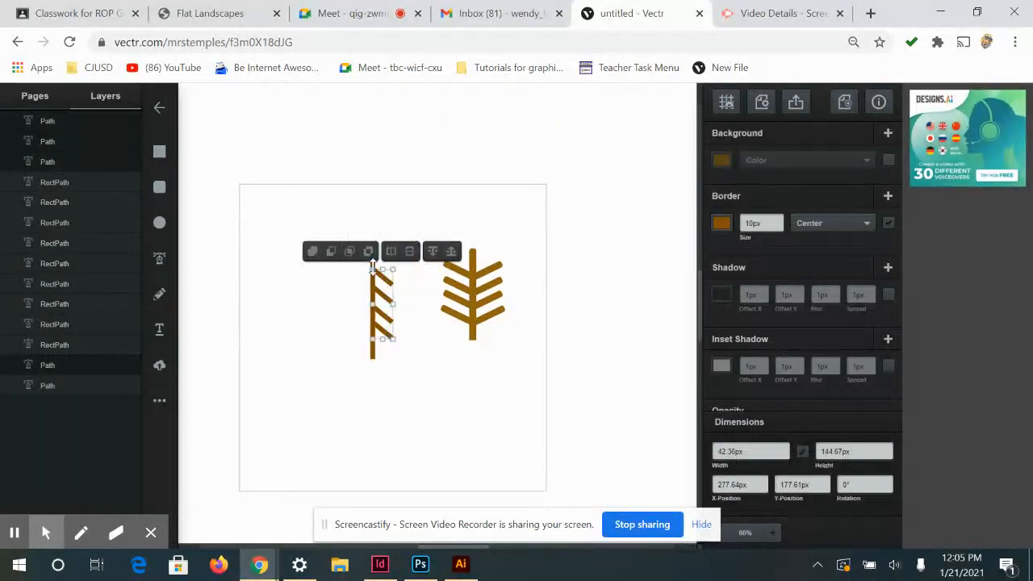
{"action": "key", "text": "ctrl+d"}
{"action": "right_click", "coordinate": [388, 316]}
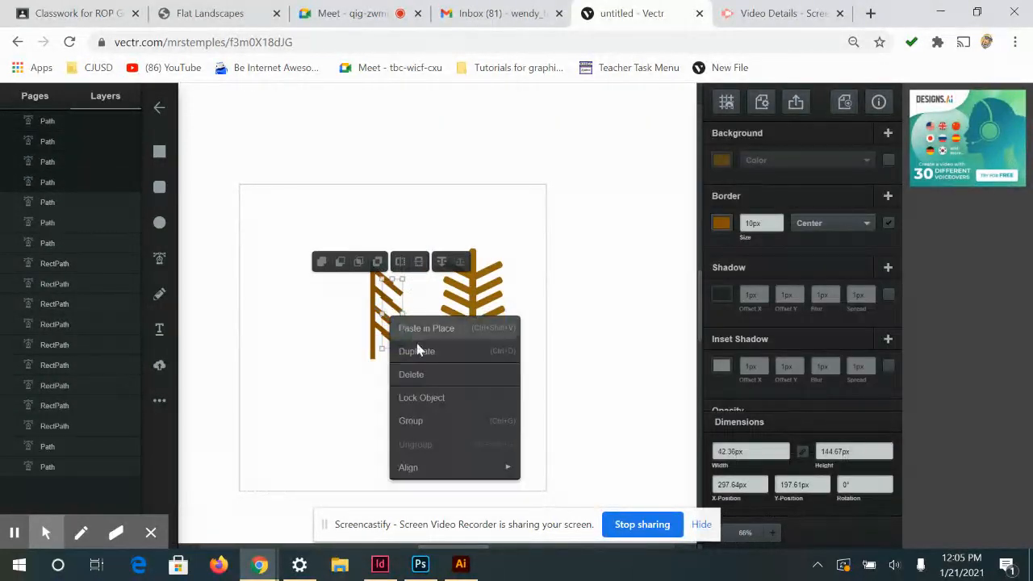
{"action": "left_click", "coordinate": [400, 264]}
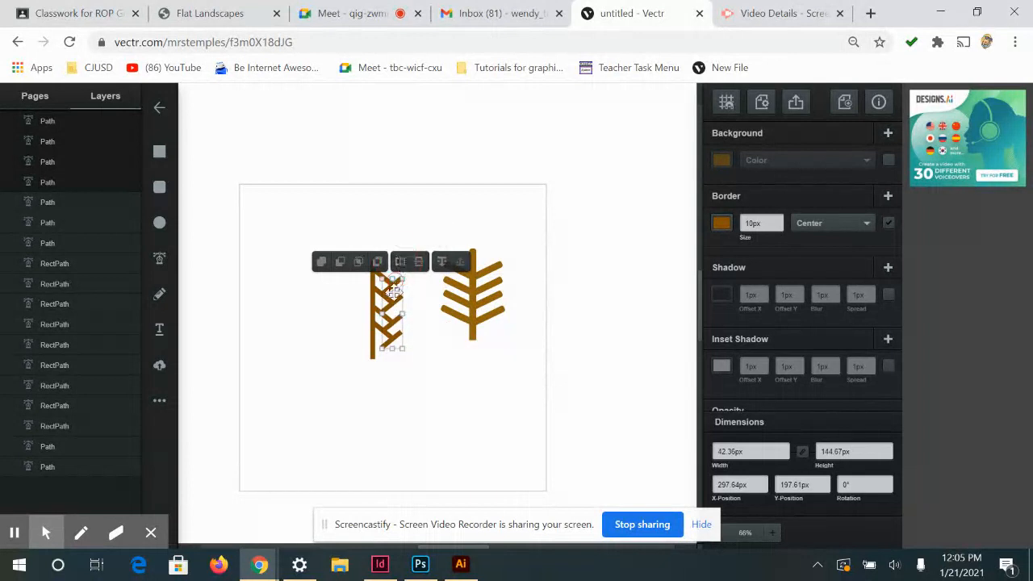
{"action": "left_click", "coordinate": [380, 295]}
{"action": "left_click_drag", "start_coordinate": [357, 293], "coordinate": [398, 355]}
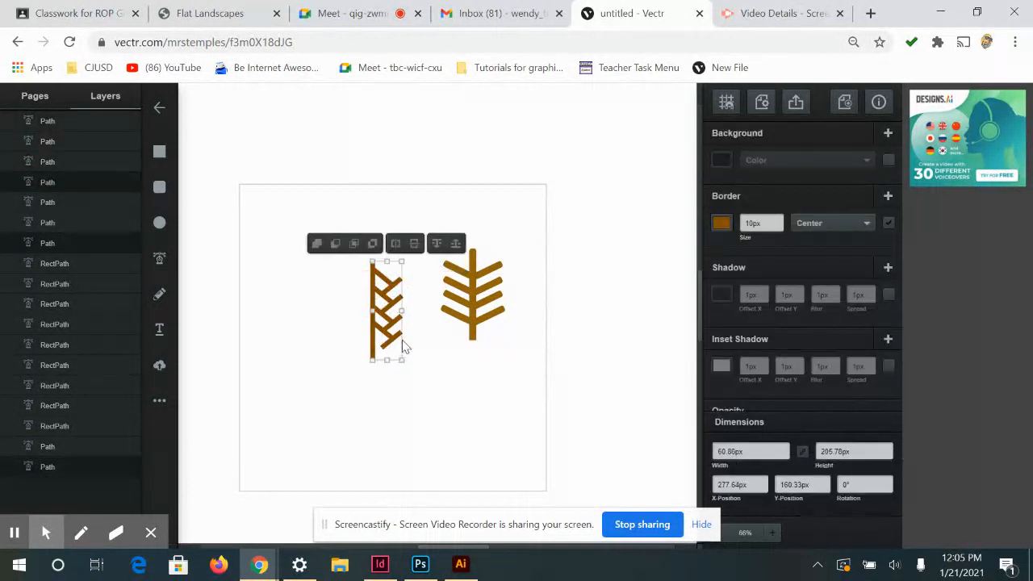
{"action": "left_click_drag", "start_coordinate": [407, 318], "coordinate": [399, 346]}
{"action": "mouse_move", "coordinate": [407, 350]}
{"action": "left_mouse_down"}
{"action": "mouse_move", "coordinate": [399, 302]}
{"action": "mouse_move", "coordinate": [408, 292]}
{"action": "mouse_move", "coordinate": [450, 342]}
{"action": "mouse_move", "coordinate": [436, 339]}
{"action": "left_mouse_up"}
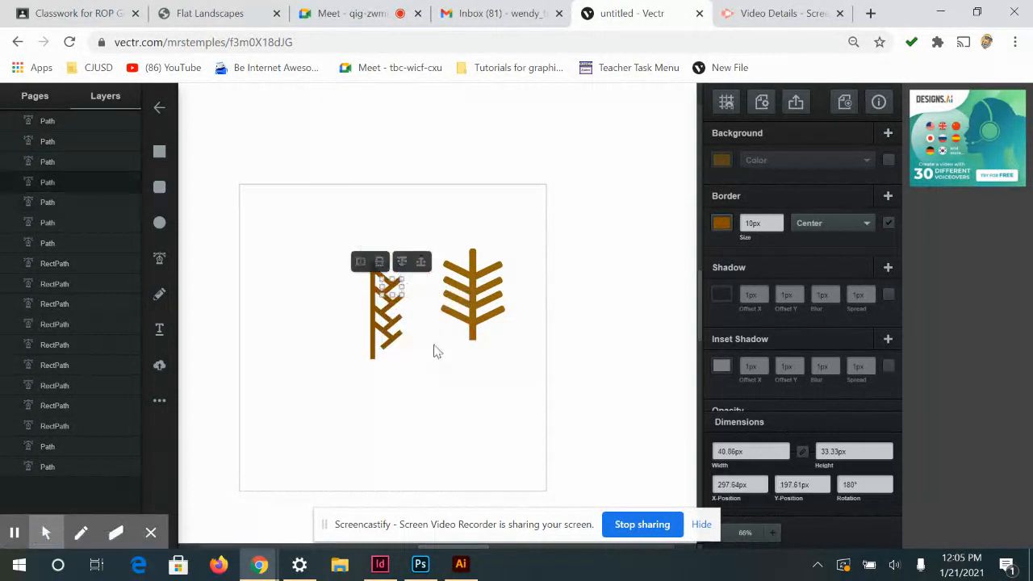
{"action": "left_click", "coordinate": [426, 366]}
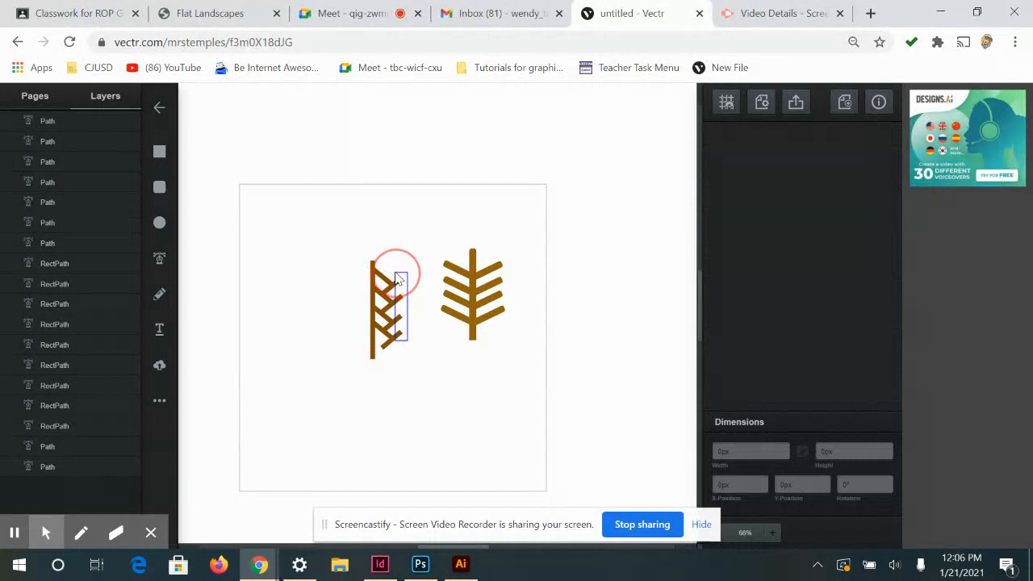
- Reselect the four copied branches, flip them to slope down and outward, and place them on the thin trunk's left side
{"action": "left_click_drag", "start_coordinate": [397, 278], "coordinate": [395, 275]}
{"action": "left_click", "coordinate": [418, 263]}
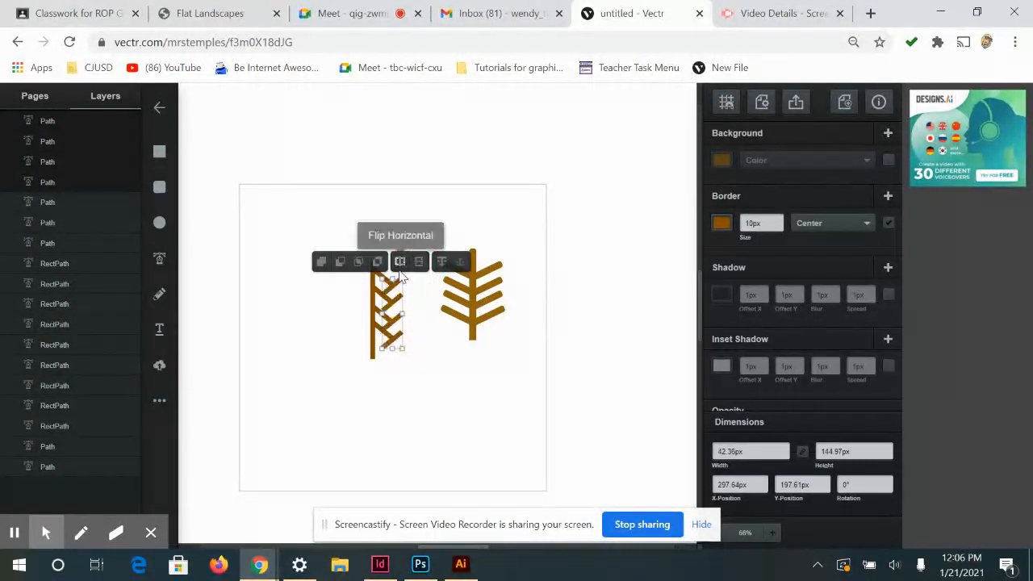
{"action": "left_click", "coordinate": [400, 262]}
{"action": "mouse_move", "coordinate": [391, 299]}
{"action": "left_mouse_down"}
{"action": "mouse_move", "coordinate": [356, 297]}
{"action": "mouse_move", "coordinate": [360, 289]}
{"action": "left_mouse_up"}
{"action": "left_click", "coordinate": [445, 393]}
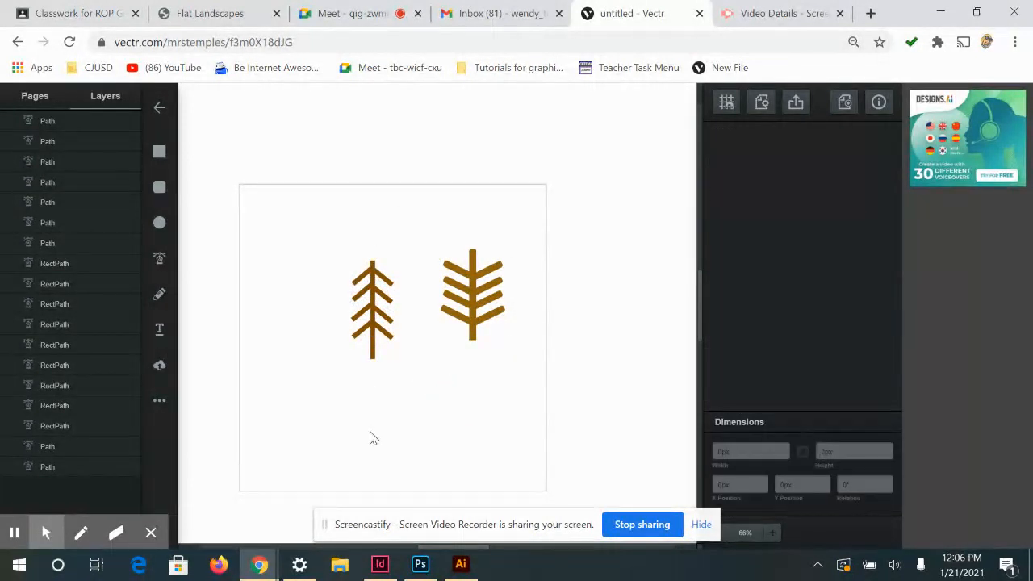
- Select the whole thin tree, including its trunk and all its branches
{"action": "mouse_move", "coordinate": [332, 261]}
{"action": "left_mouse_down"}
{"action": "mouse_move", "coordinate": [387, 369]}
{"action": "mouse_move", "coordinate": [405, 375]}
{"action": "left_mouse_up"}
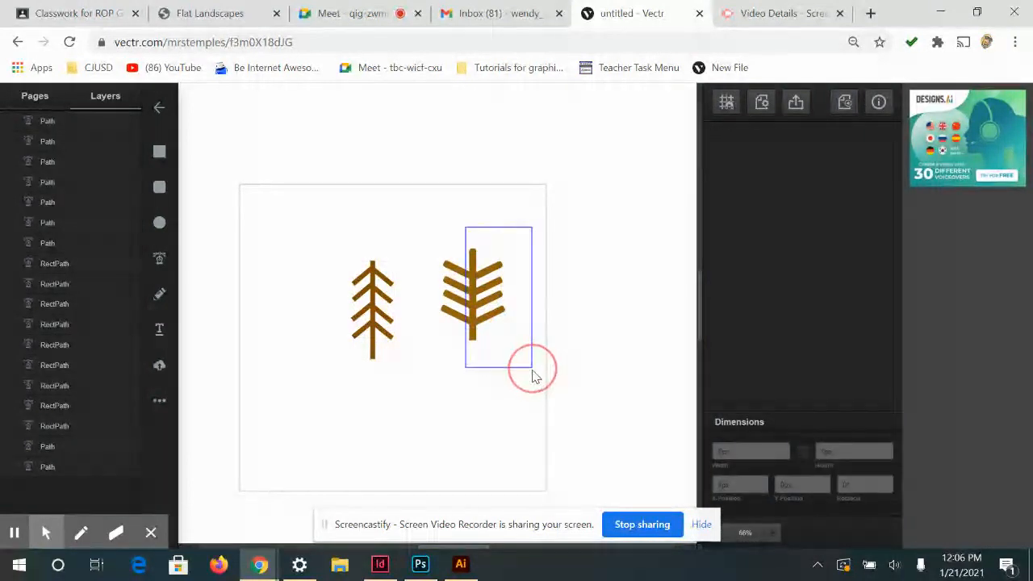